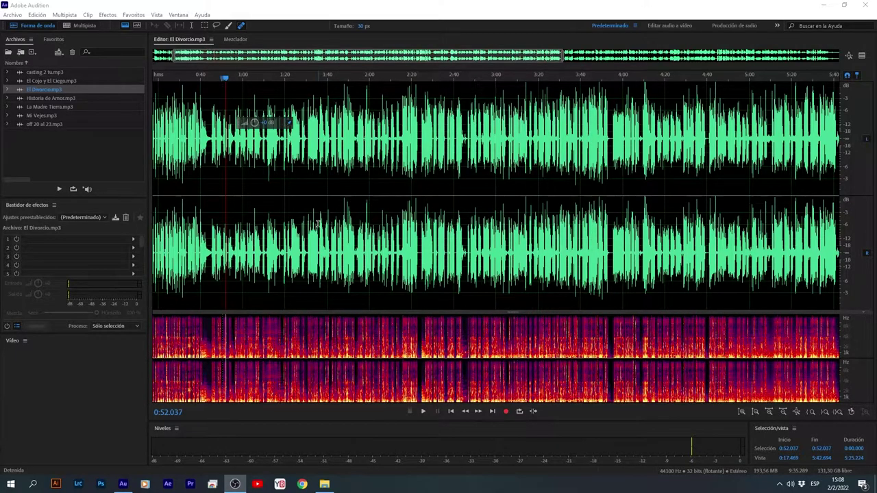
# - Place the playhead at about 0:45 in El Divorcio.mp3 and show the track's entire waveform
pyautogui.click(213, 155)
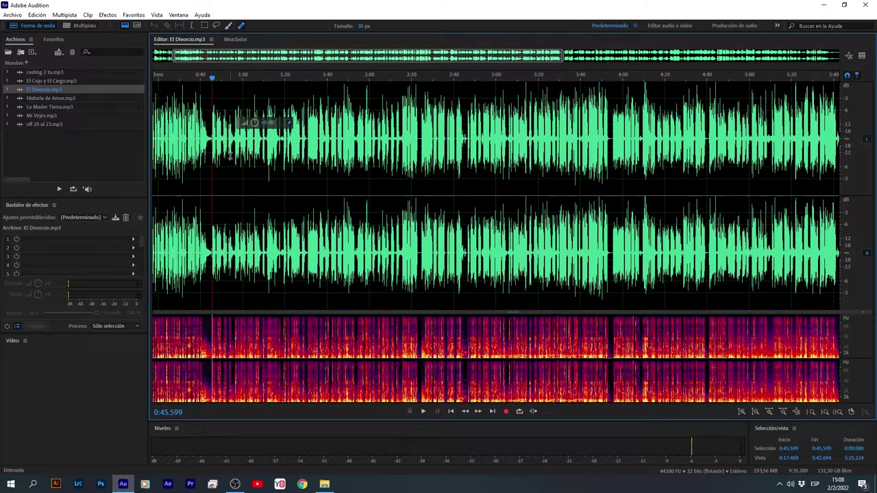
pyautogui.click(211, 144)
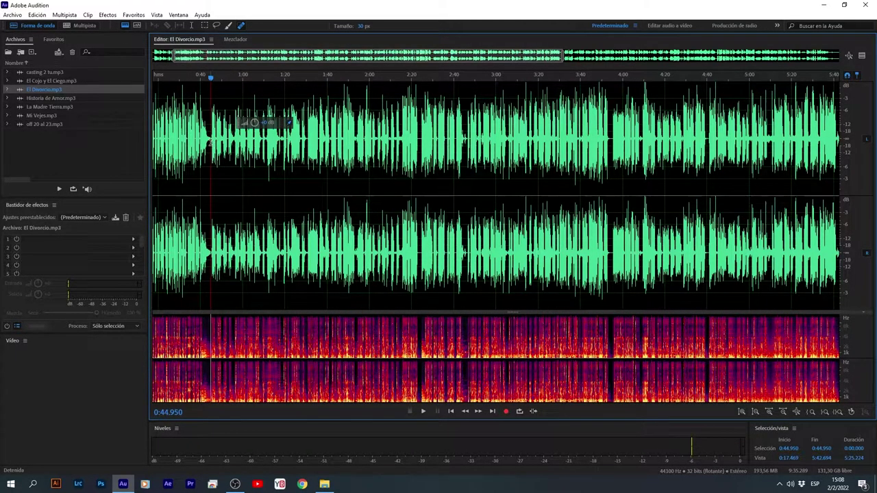
pyautogui.scroll(-3, 211, 143)
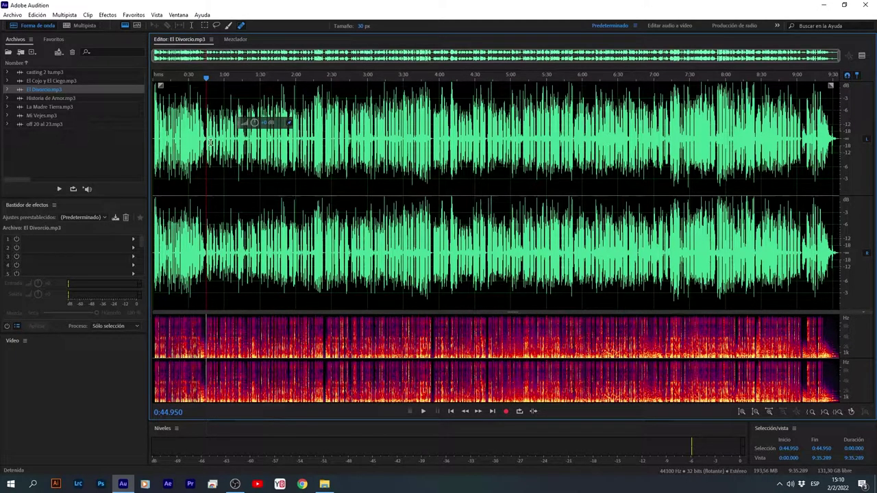
# - Open Historia de Amor.mp3 and off 20 al 23.mp3 in turn to view their waveforms, placing the playhead at about 1:35 in the second
pyautogui.click(52, 100)
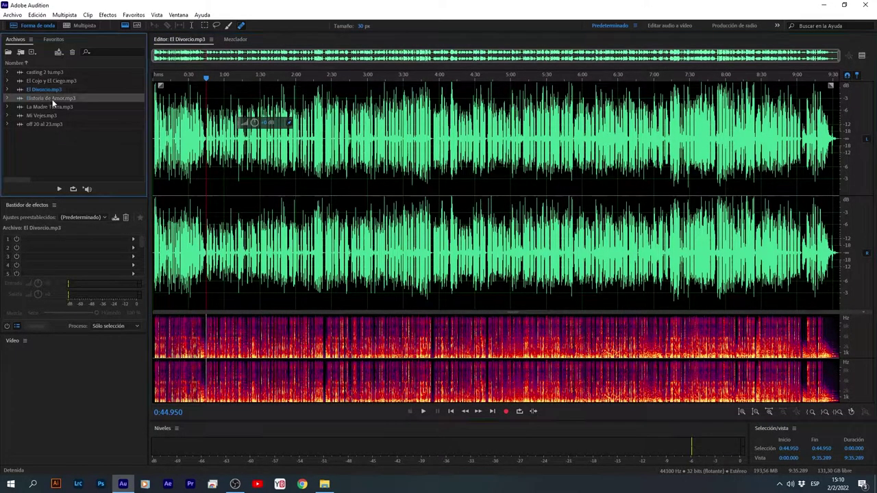
pyautogui.doubleClick(53, 101)
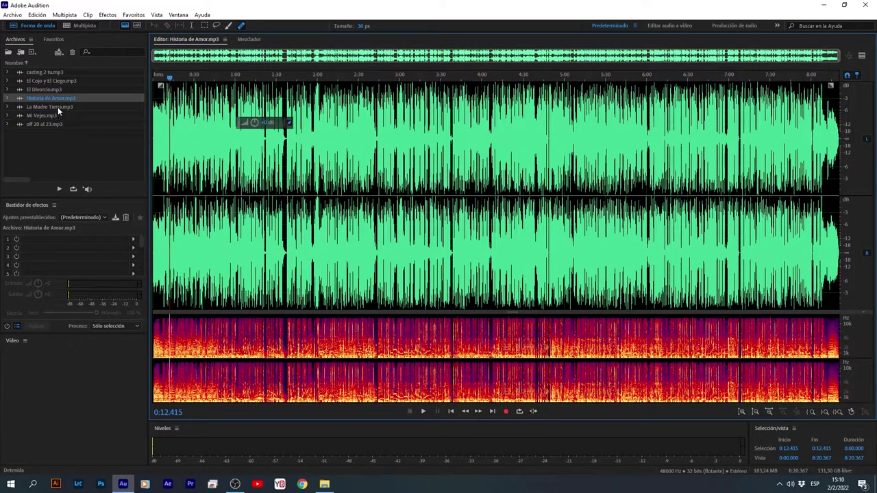
pyautogui.doubleClick(48, 125)
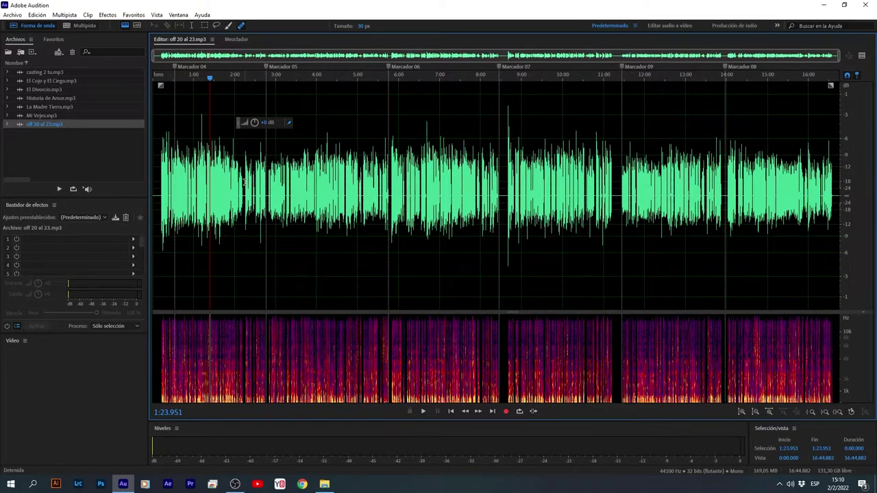
pyautogui.click(217, 203)
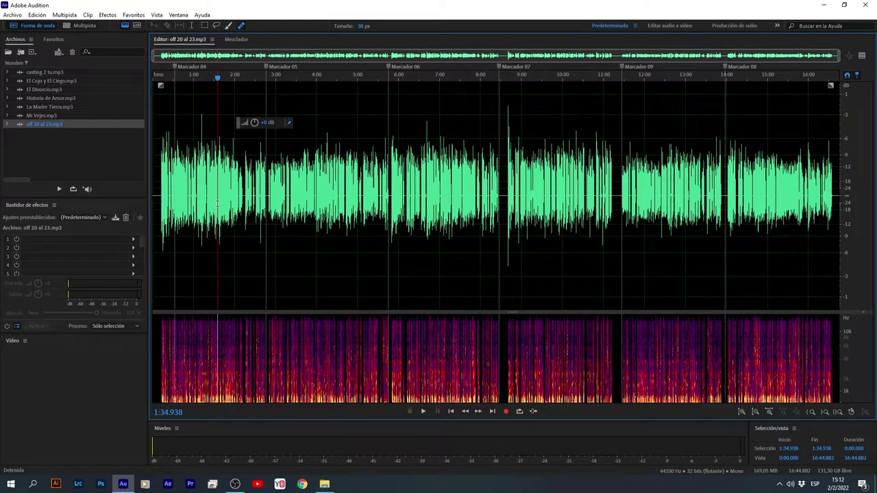
# - Open El Divorcio.mp3 and Mi Vejes.mp3 in turn to compare their waveforms
pyautogui.click(47, 91)
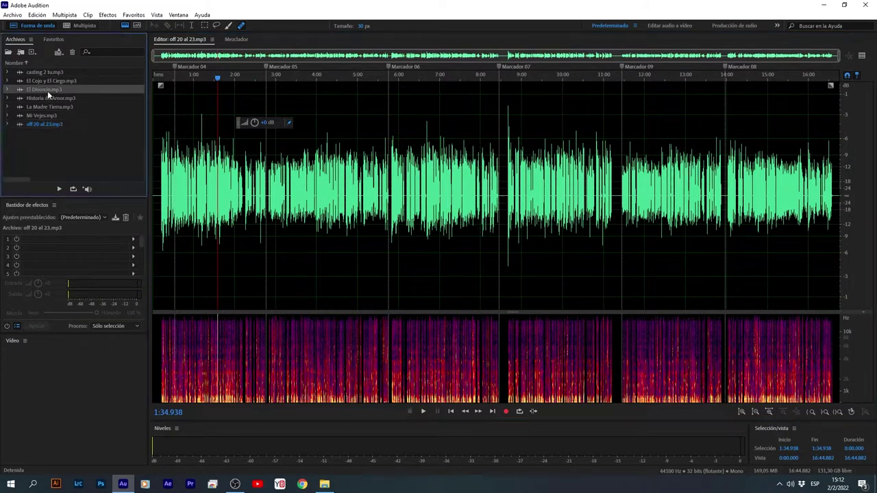
pyautogui.doubleClick(47, 90)
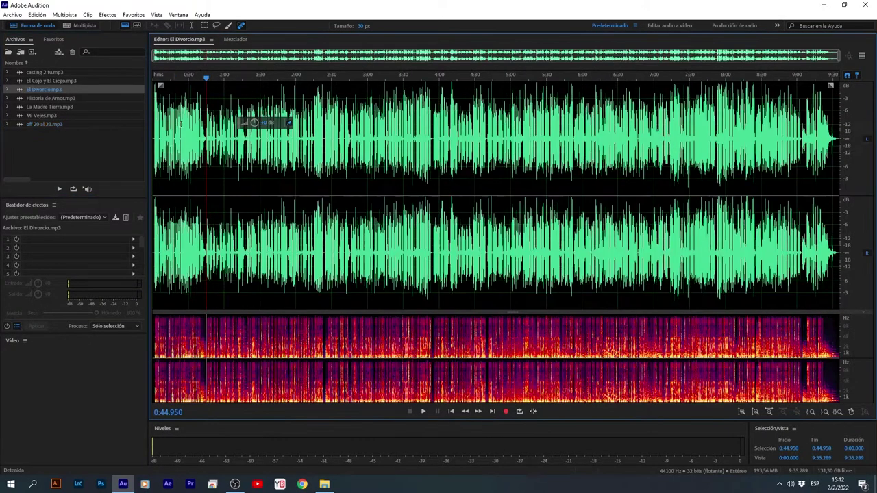
pyautogui.doubleClick(43, 115)
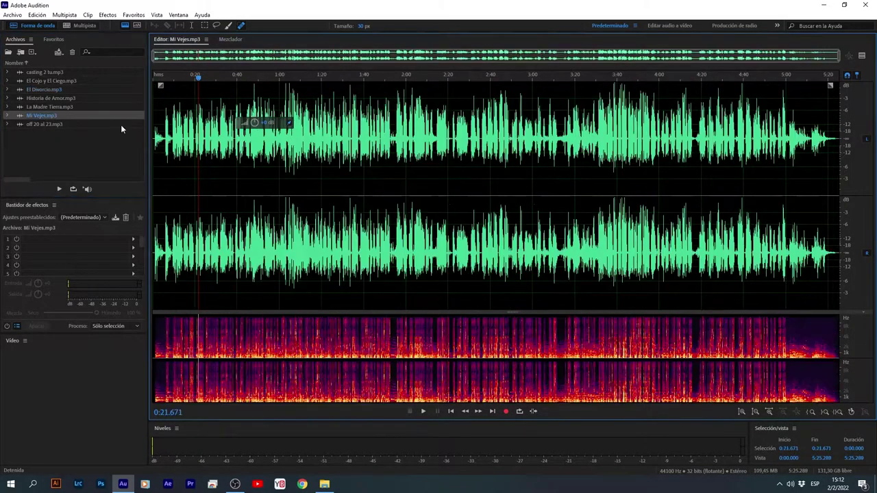
# - Switch to File Explorer, select the Aluviones video in the Dropbox folder, and return to Mi Vejes.mp3 in Adobe Audition
pyautogui.click(324, 483)
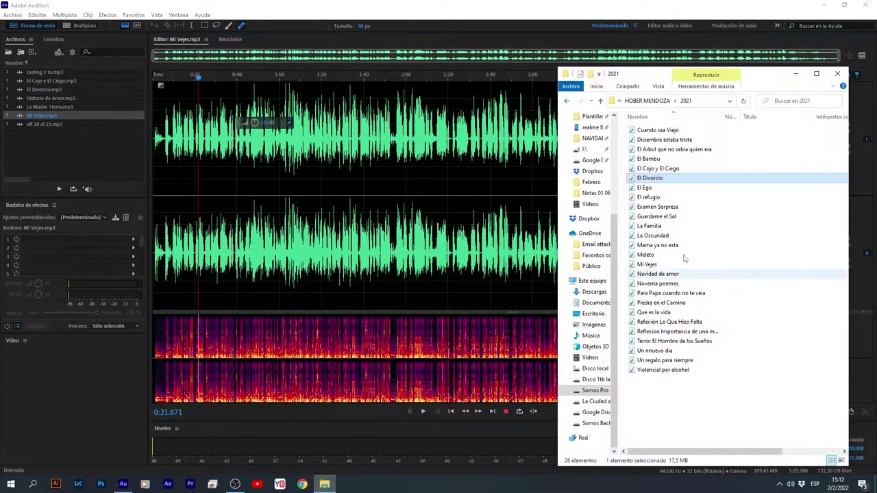
pyautogui.click(589, 219)
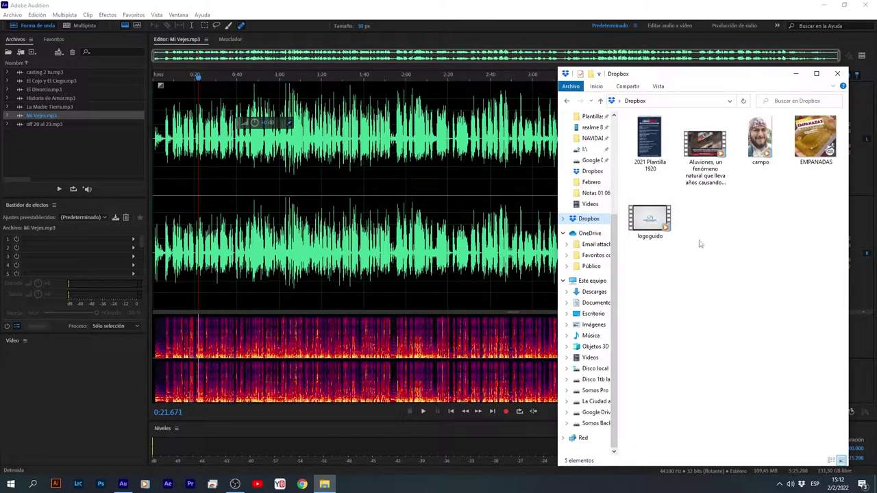
pyautogui.click(716, 147)
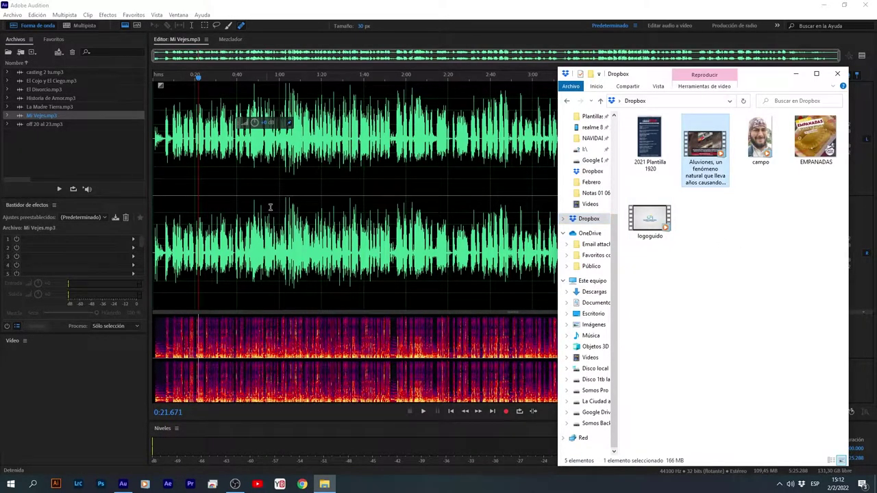
pyautogui.click(219, 176)
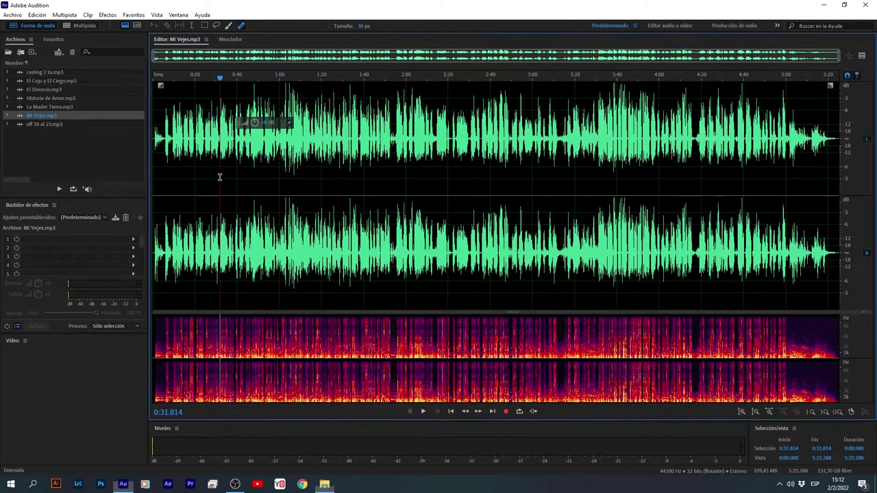
# - Open El Cojo y El Ciego.mp3, El Divorcio.mp3 and Historia de Amor.mp3 in turn to compare their waveforms
pyautogui.doubleClick(42, 80)
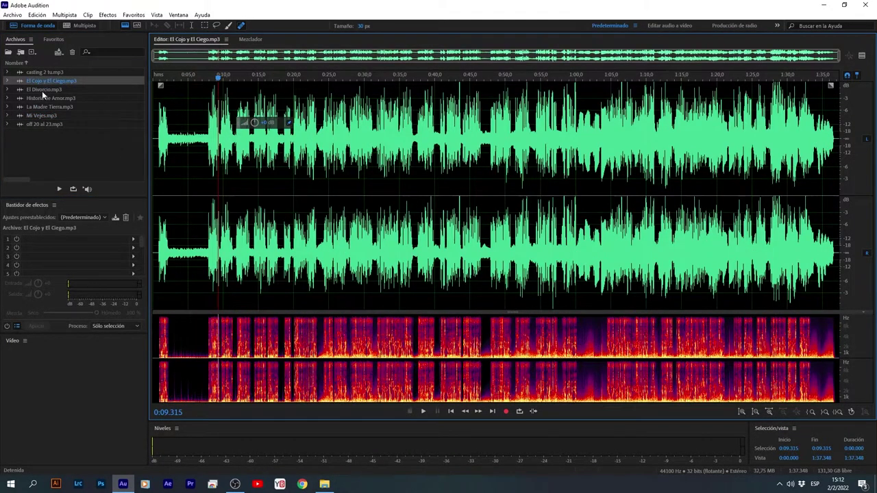
pyautogui.doubleClick(42, 90)
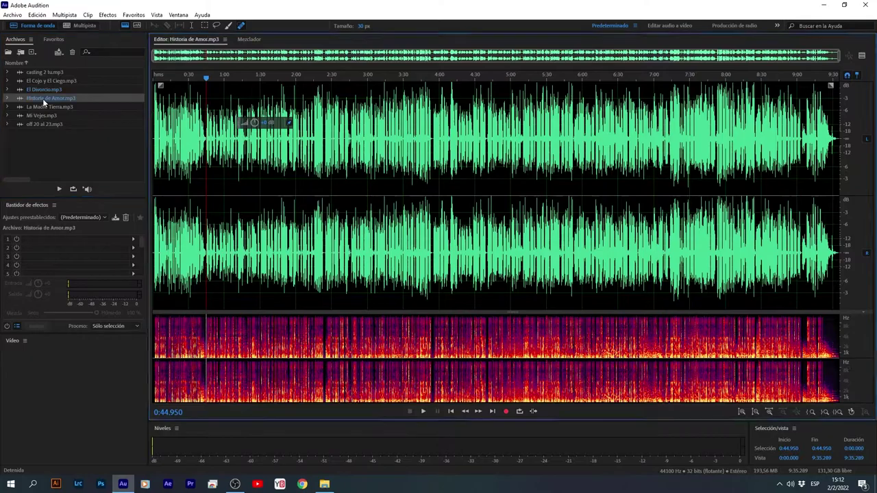
pyautogui.doubleClick(43, 98)
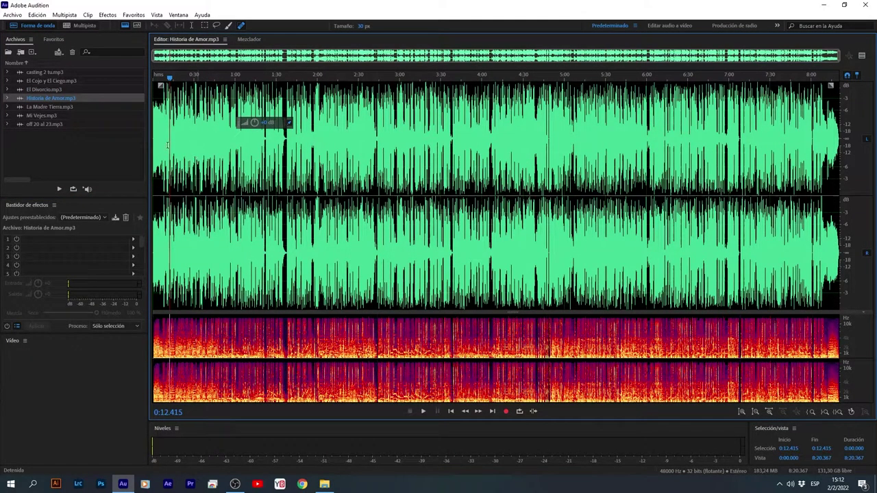
# - Try raising the volume of the passage from about 0:15.5 to 0:18.3 in Historia de Amor.mp3 and undo it
pyautogui.scroll(5, 166, 146)
pyautogui.moveTo(169, 142); pyautogui.dragTo(254, 123)
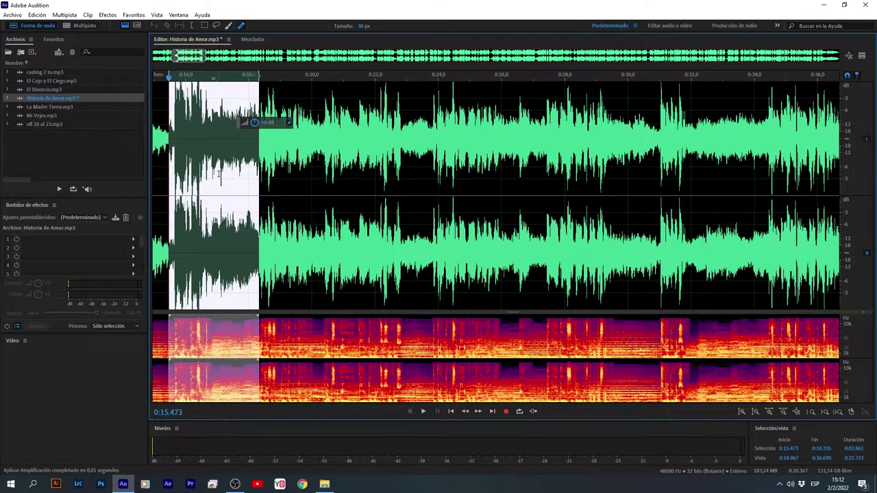
pyautogui.hotkey('ctrl', 's')
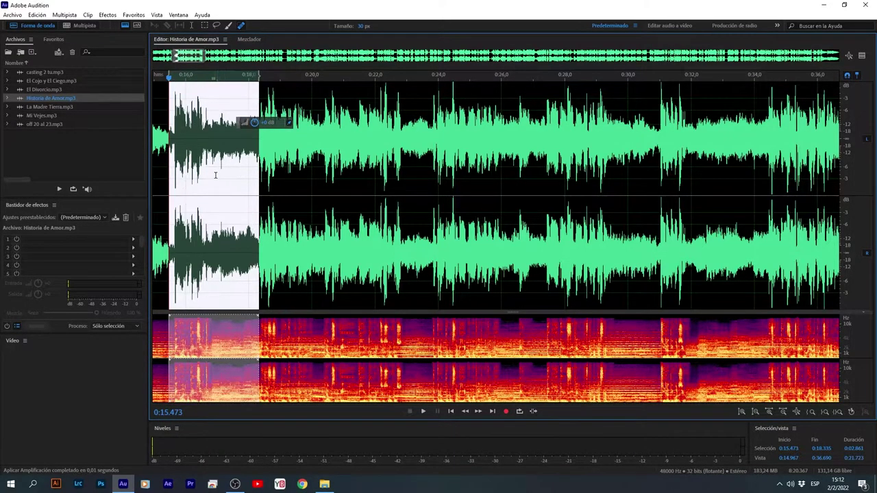
# - Clear the selection, place the playhead at about 0:15.5, and enlarge the waveform area over the spectral display
pyautogui.click(209, 170)
pyautogui.scroll(-3, 209, 170)
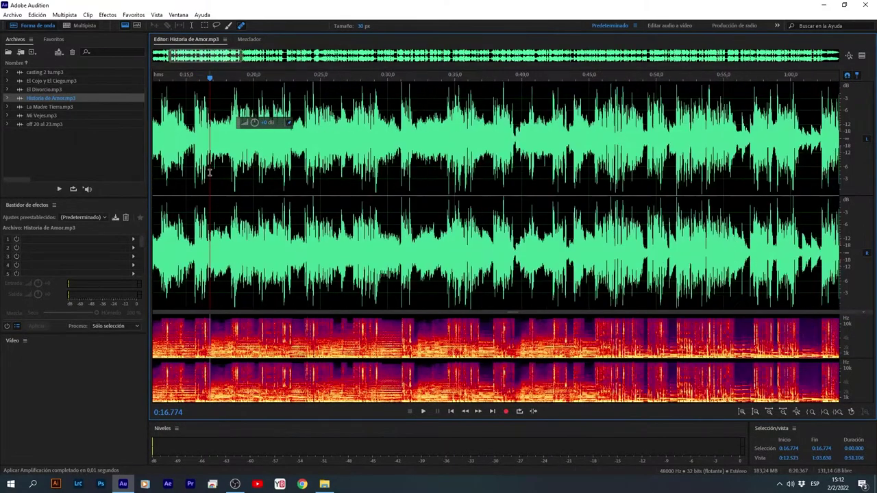
pyautogui.click(192, 160)
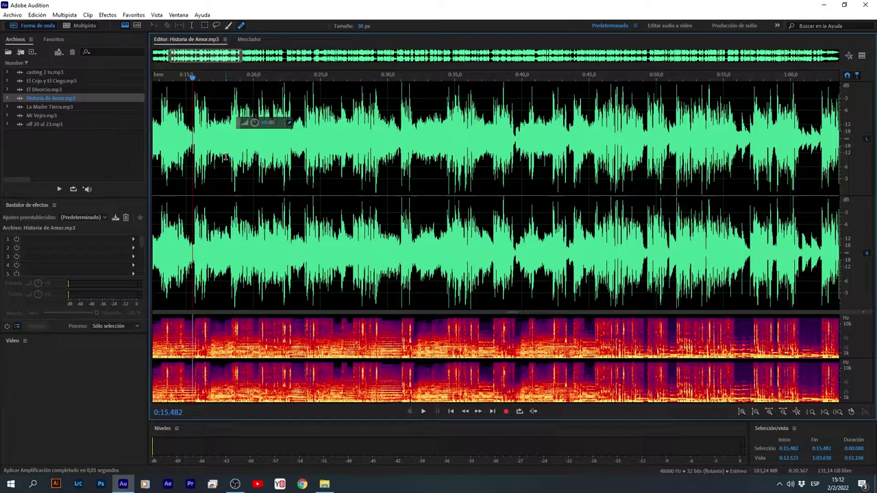
pyautogui.moveTo(509, 312); pyautogui.dragTo(509, 348)
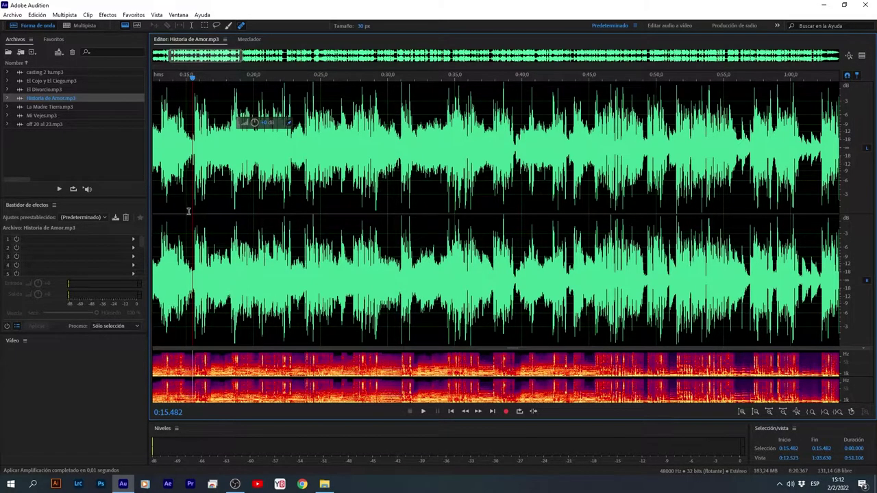
# - Try raising the volume of the passage from about 0:15.6 to 0:16.9, undo it, and clear the selection
pyautogui.scroll(5, 192, 205)
pyautogui.moveTo(206, 159); pyautogui.dragTo(302, 159)
pyautogui.moveTo(258, 125); pyautogui.dragTo(323, 147)
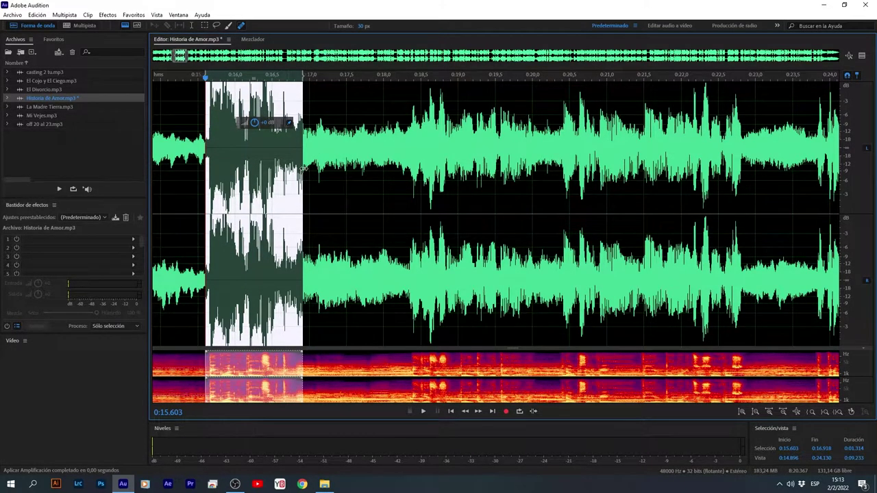
pyautogui.hotkey('ctrl', 'z')
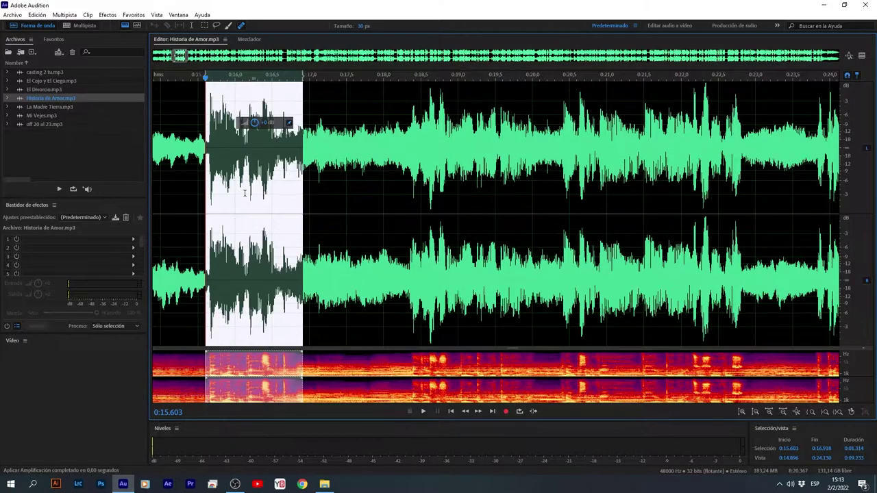
pyautogui.click(222, 206)
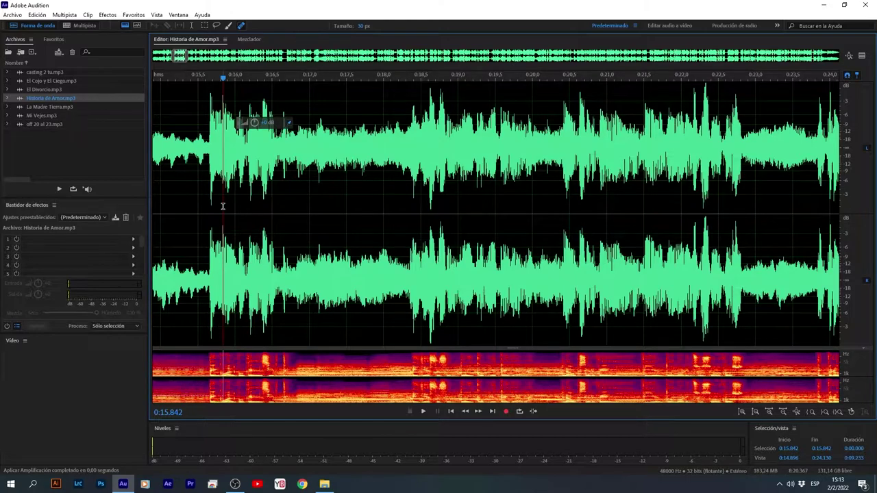
# - Open La Madre Tierra.mp3 after viewing El Cojo y El Ciego.mp3, and select the passage from about 1:44.2 to 1:47.3
pyautogui.doubleClick(59, 82)
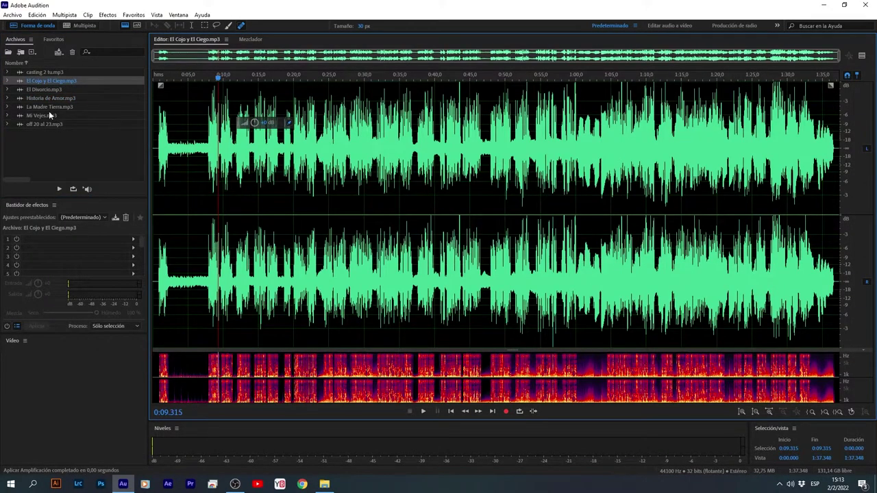
pyautogui.doubleClick(48, 107)
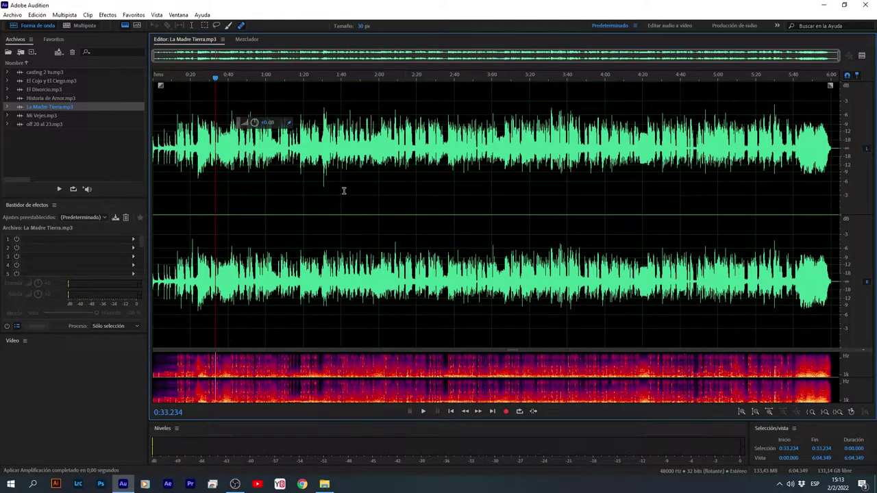
pyautogui.moveTo(327, 177); pyautogui.dragTo(405, 188)
pyautogui.scroll(2, 362, 160)
pyautogui.scroll(3, 340, 164)
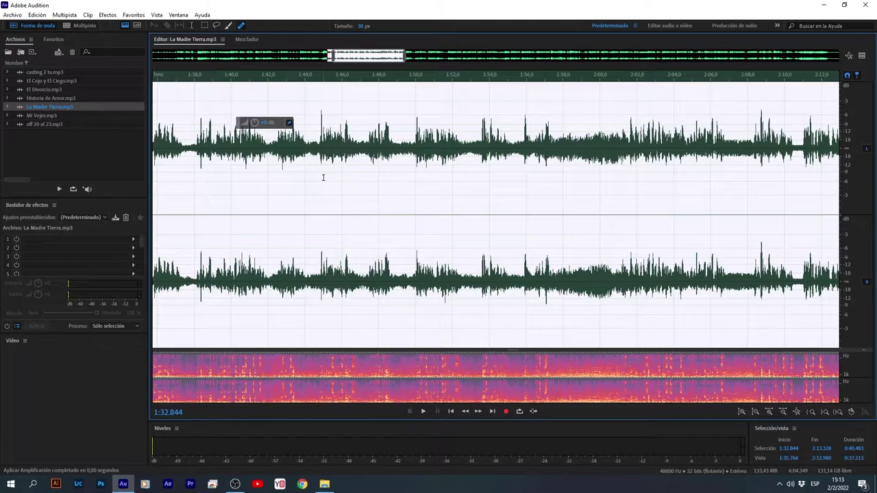
pyautogui.moveTo(318, 170); pyautogui.dragTo(362, 175)
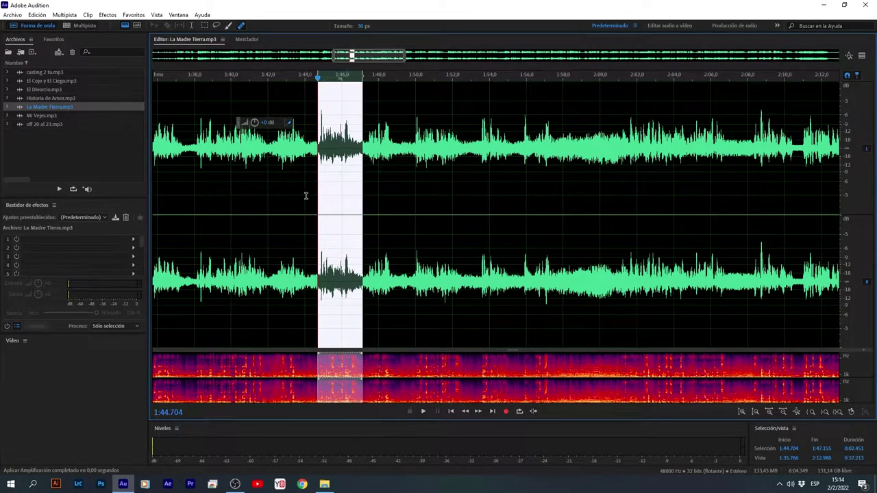
pyautogui.scroll(2, 306, 198)
pyautogui.moveTo(309, 165); pyautogui.dragTo(443, 185)
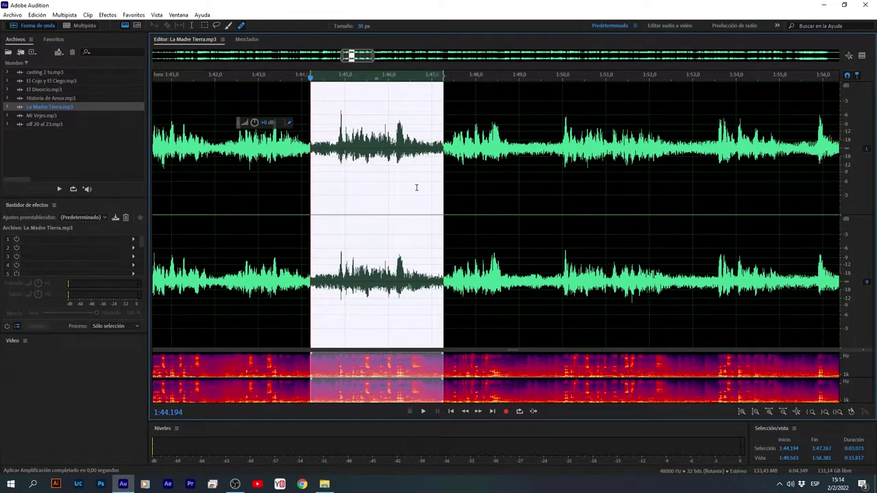
# - Listen to the voice from about 1:44.7, select the passage from about 1:44.8 to 1:47.2, and stop playback
pyautogui.click(331, 166)
pyautogui.press('space')
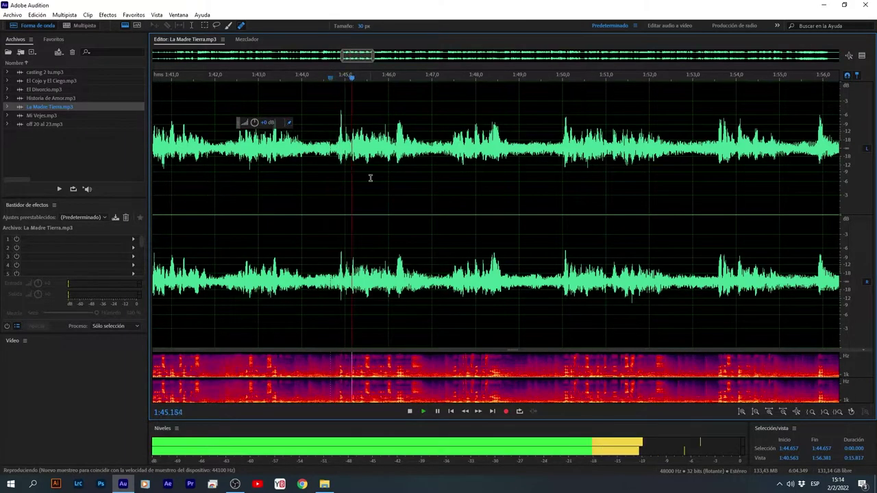
pyautogui.moveTo(336, 155); pyautogui.dragTo(438, 191)
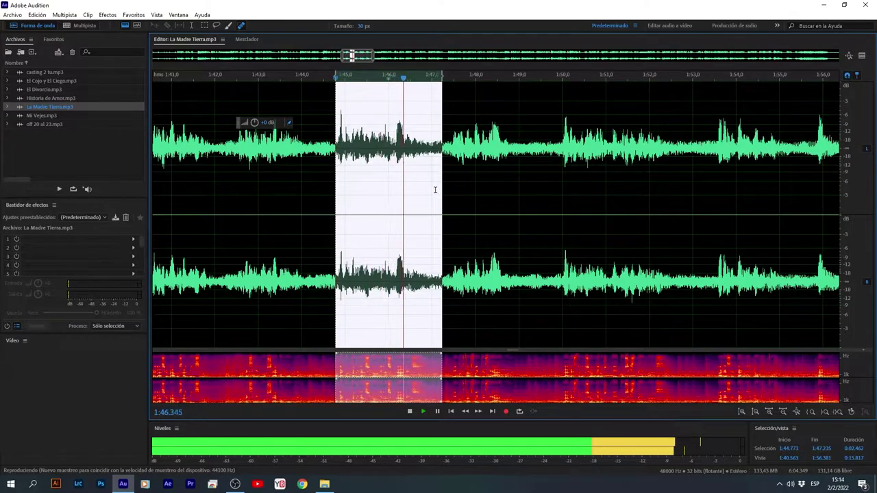
pyautogui.press('space')
# - Clear the selection with the playhead at about 1:46.4 and show a longer stretch of La Madre Tierra.mp3
pyautogui.scroll(-3, 404, 186)
pyautogui.click(405, 188)
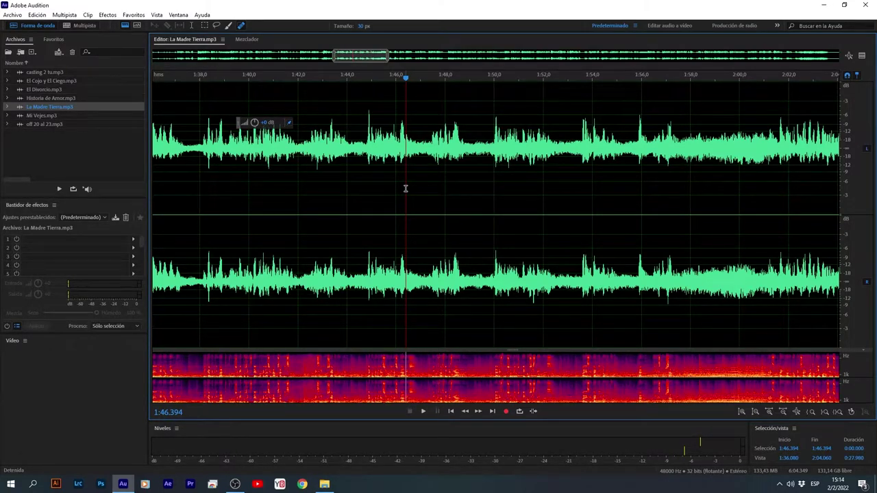
pyautogui.scroll(-4, 405, 188)
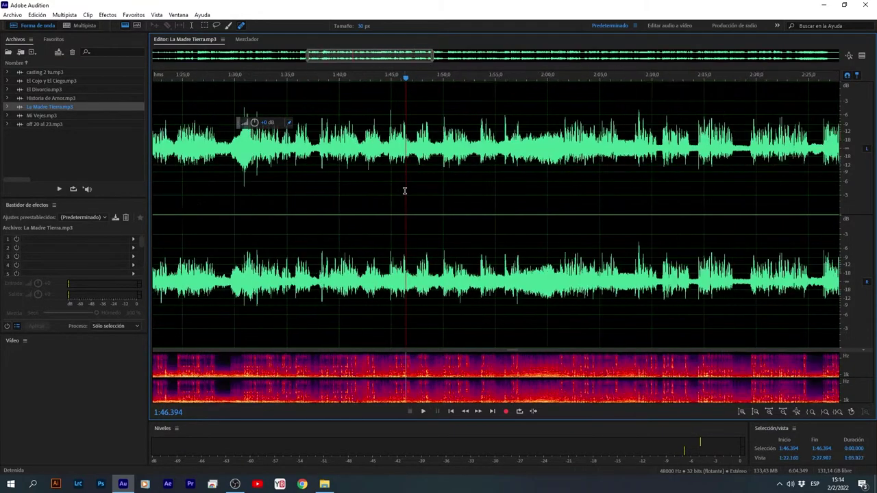
pyautogui.scroll(-4, 315, 197)
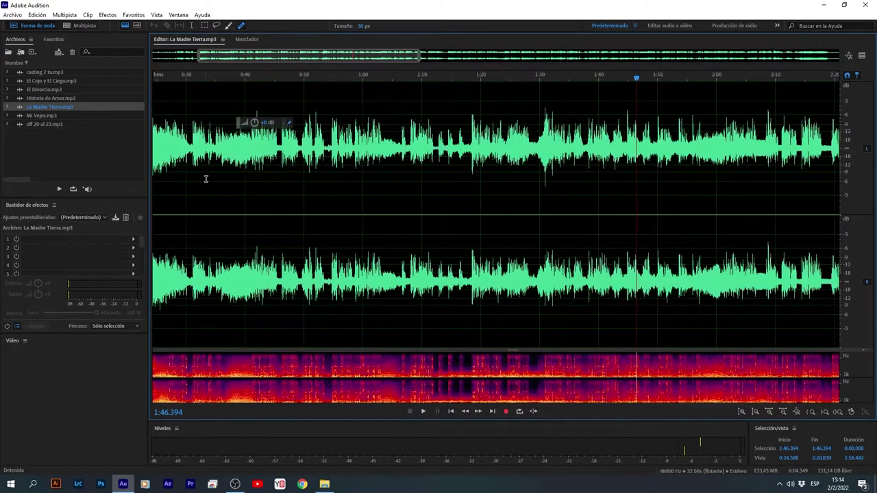
# - Select the passage from 0:13.0 to 0:22.6 near the start of La Madre Tierra.mp3
pyautogui.scroll(4, 174, 168)
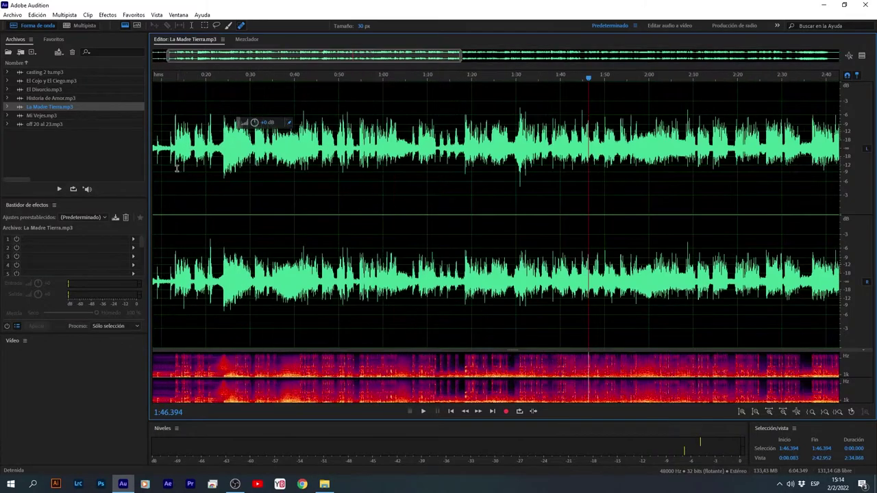
pyautogui.scroll(2, 162, 170)
pyautogui.click(163, 170)
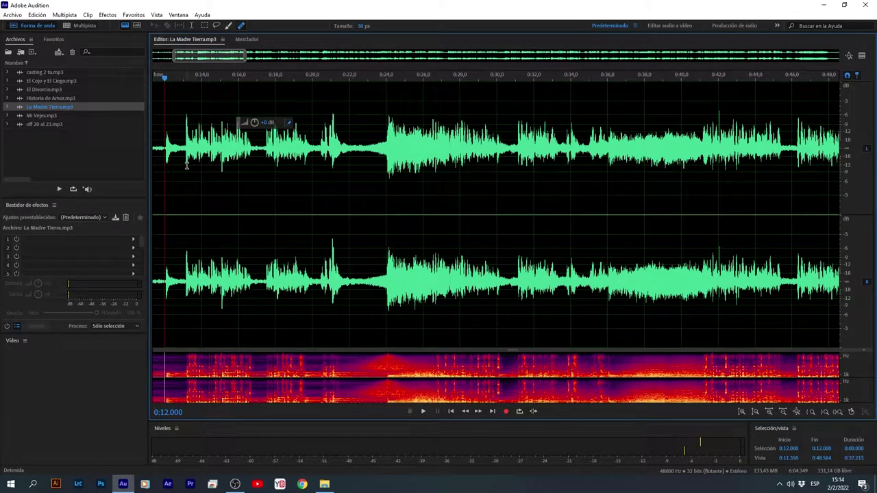
pyautogui.scroll(2, 186, 164)
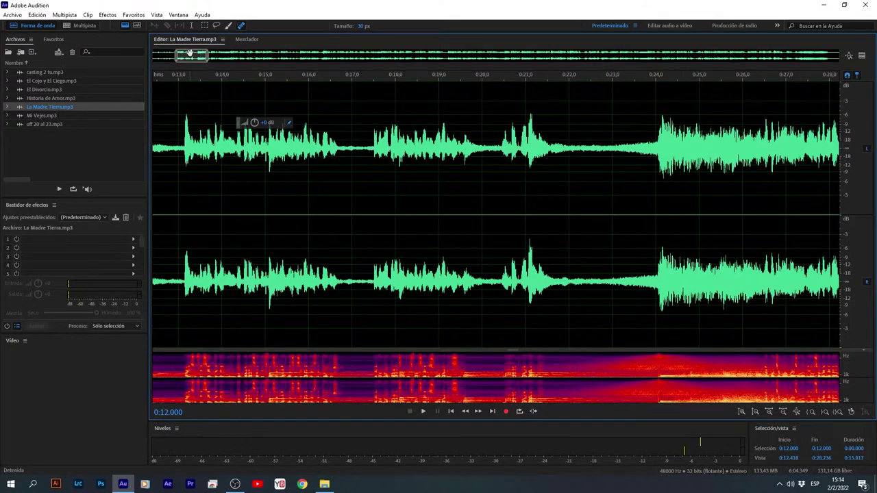
pyautogui.scroll(1, 183, 57)
pyautogui.click(249, 171)
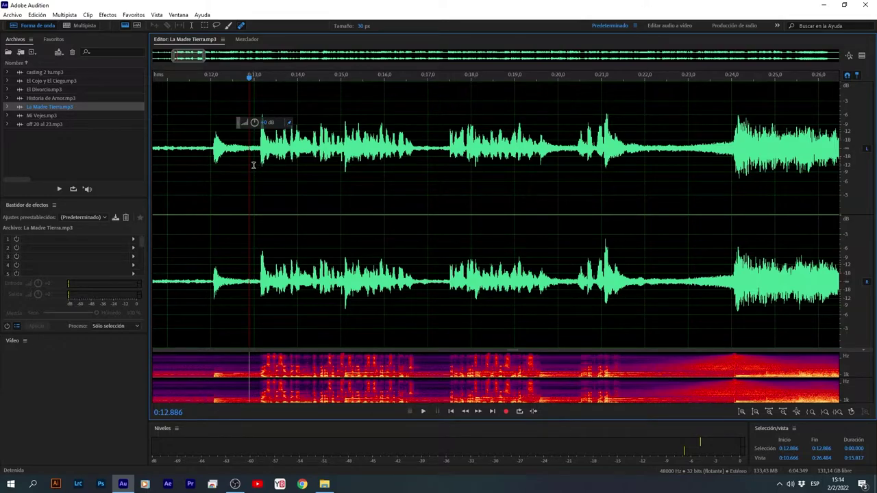
pyautogui.moveTo(253, 165); pyautogui.dragTo(670, 230)
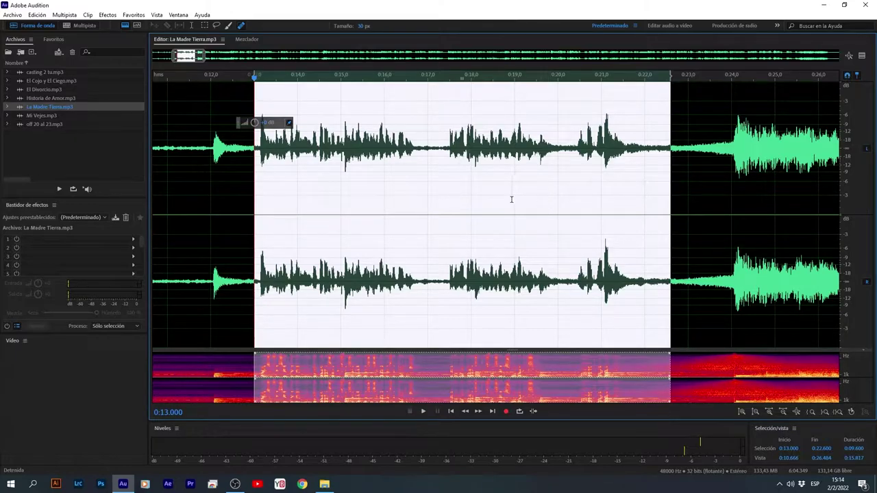
# - Clear the selection and listen to the voice from about 0:13.1, stopping playback at about 0:21.7
pyautogui.click(275, 185)
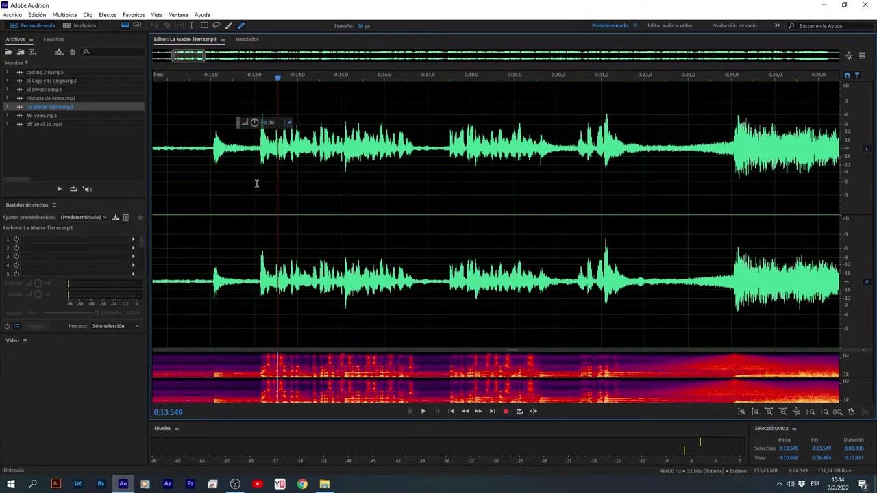
pyautogui.click(257, 178)
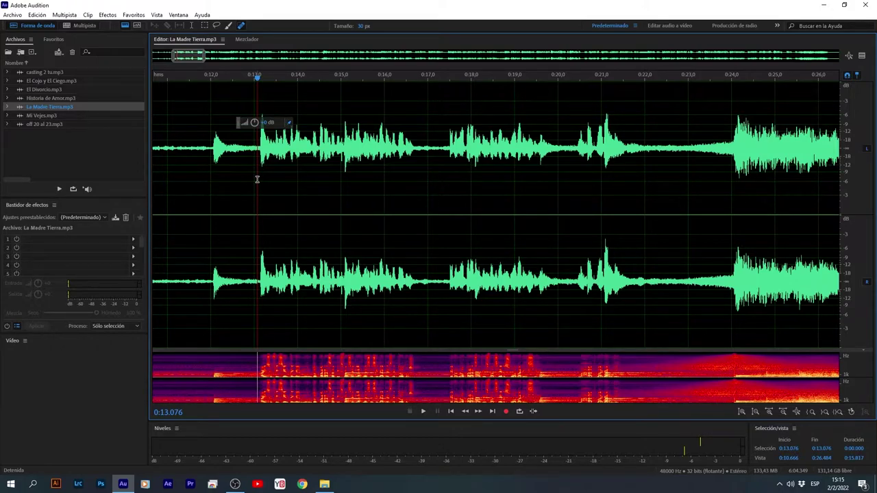
pyautogui.press('space')
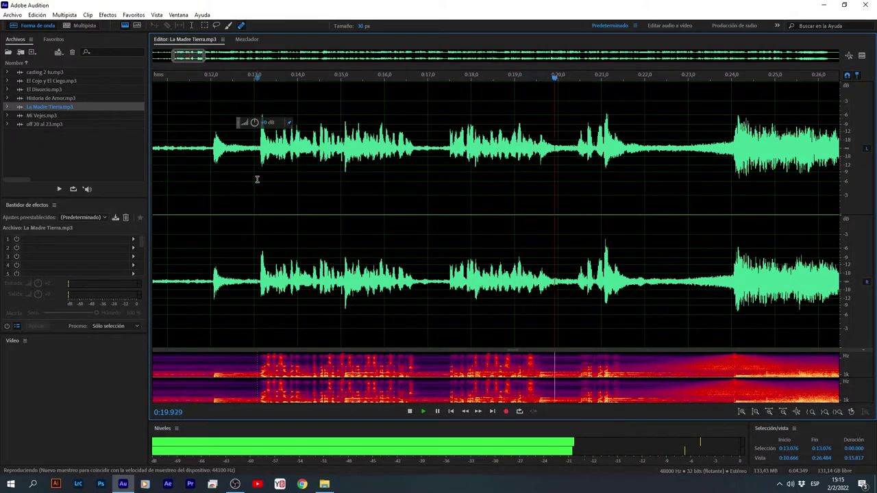
pyautogui.press('space')
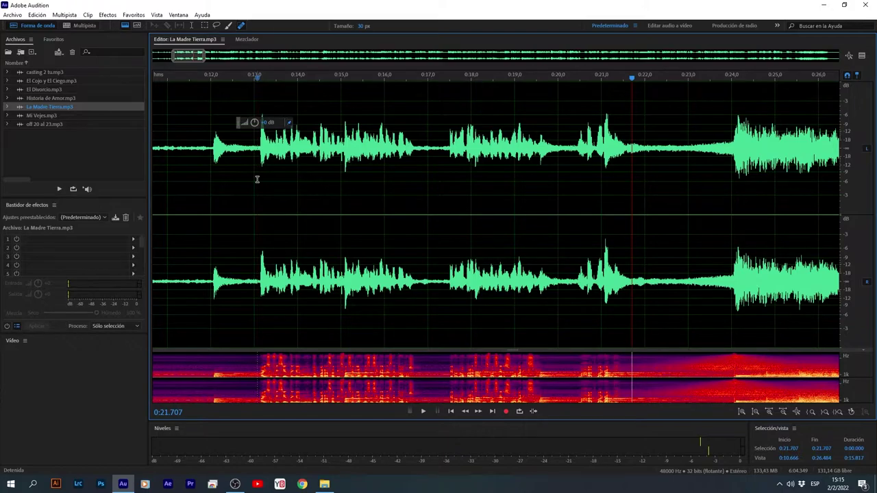
# - Show the whole recording and listen to it from about 4:48.2, stopping playback at about 4:55.6
pyautogui.scroll(-1, 314, 205)
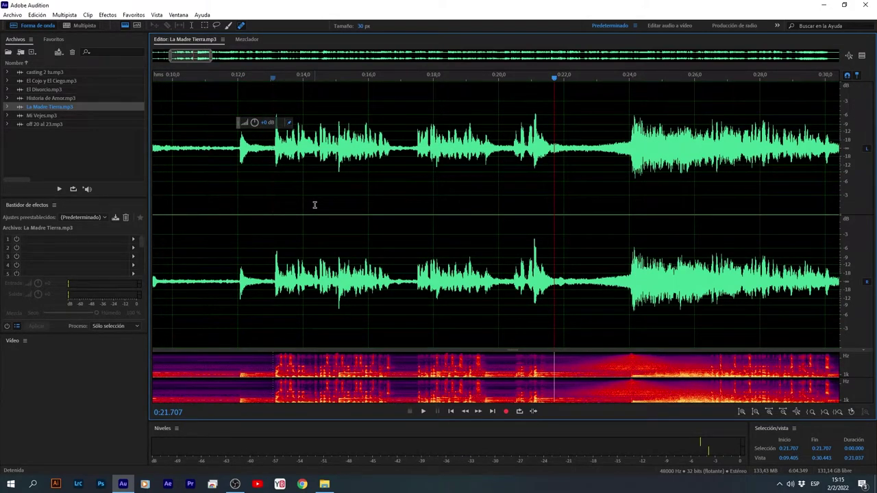
pyautogui.scroll(-2, 343, 193)
pyautogui.scroll(-3, 421, 182)
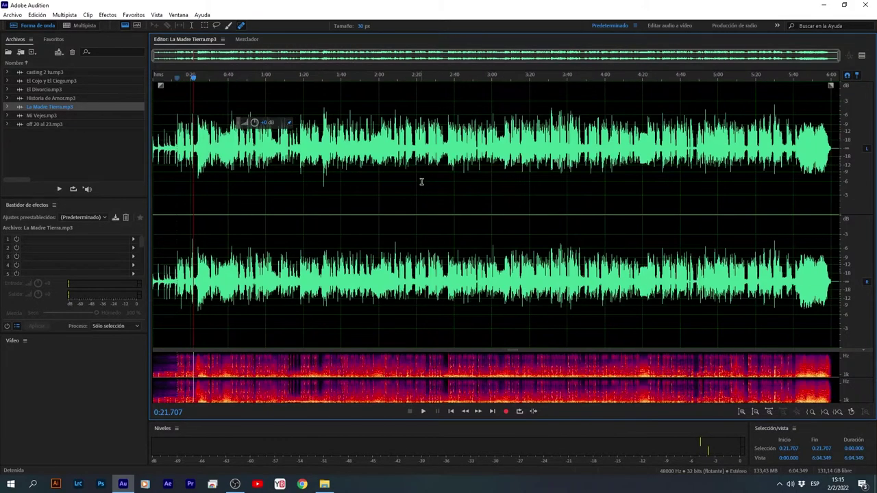
pyautogui.click(696, 158)
pyautogui.press('space')
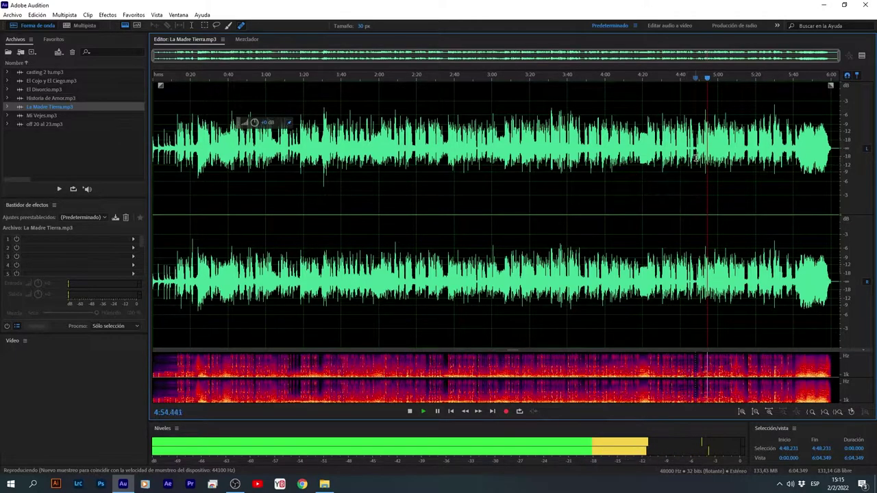
pyautogui.press('space')
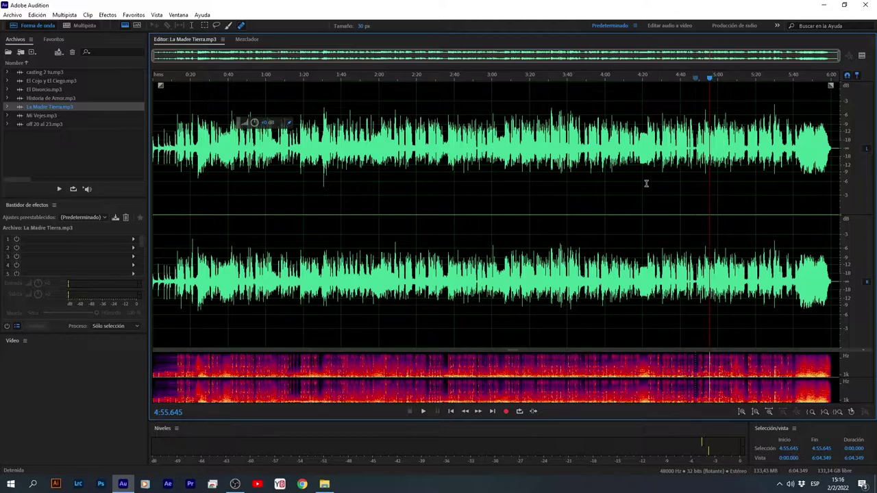
# - Select the silent ending from 6:00.0 to about 6:04.3 and clear the selection with the playhead at about 5:50.3
pyautogui.hotkey('ctrl', 'a')
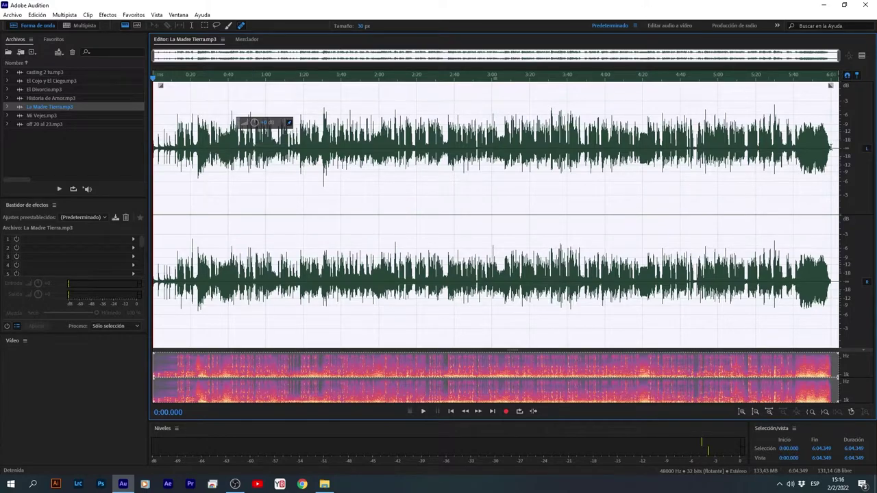
pyautogui.moveTo(830, 147); pyautogui.dragTo(873, 154)
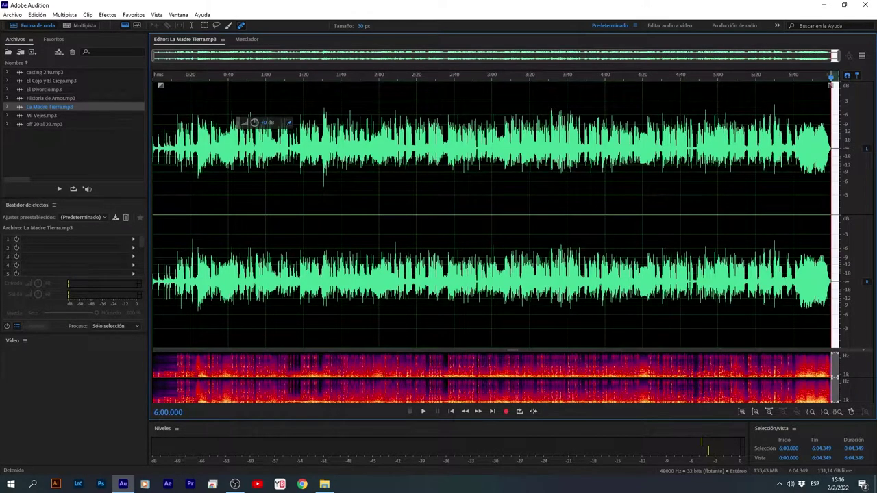
pyautogui.click(813, 171)
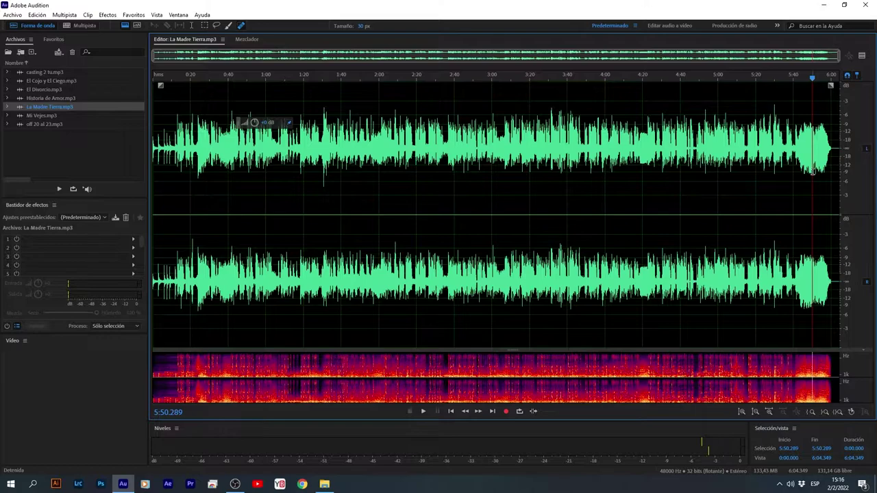
# - Try raising the volume of the whole recording, inspect the amplified waveform, and undo the change
pyautogui.moveTo(255, 123); pyautogui.dragTo(274, 122)
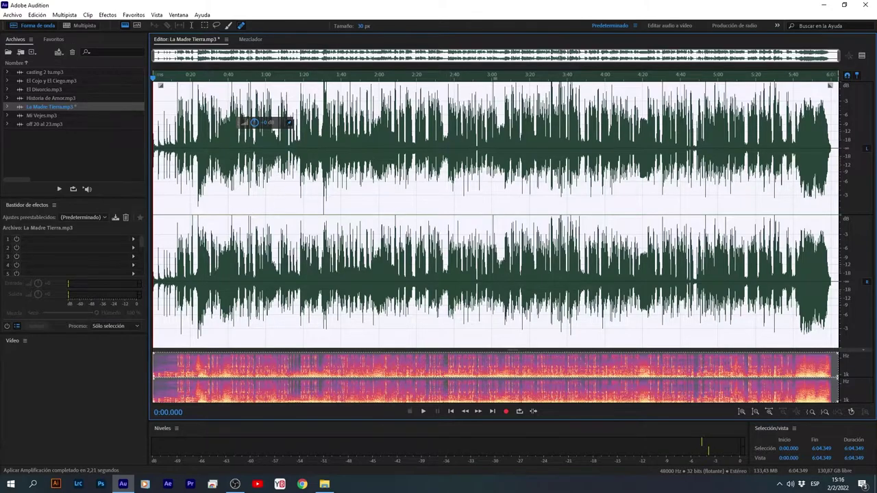
pyautogui.scroll(5, 274, 130)
pyautogui.scroll(-5, 463, 203)
pyautogui.hotkey('ctrl', 'z')
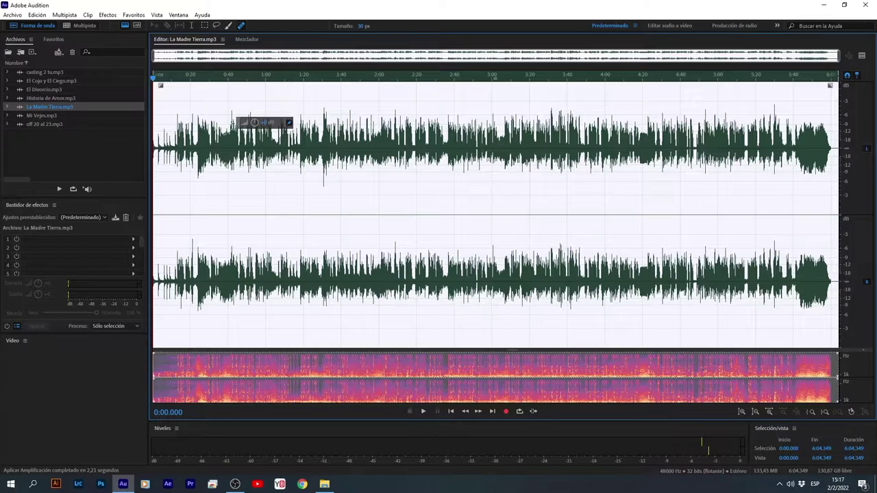
# - Try a stronger volume increase on the whole recording, undo it, and clear the selection with the playhead at about 1:14.7
pyautogui.moveTo(255, 123); pyautogui.dragTo(273, 133)
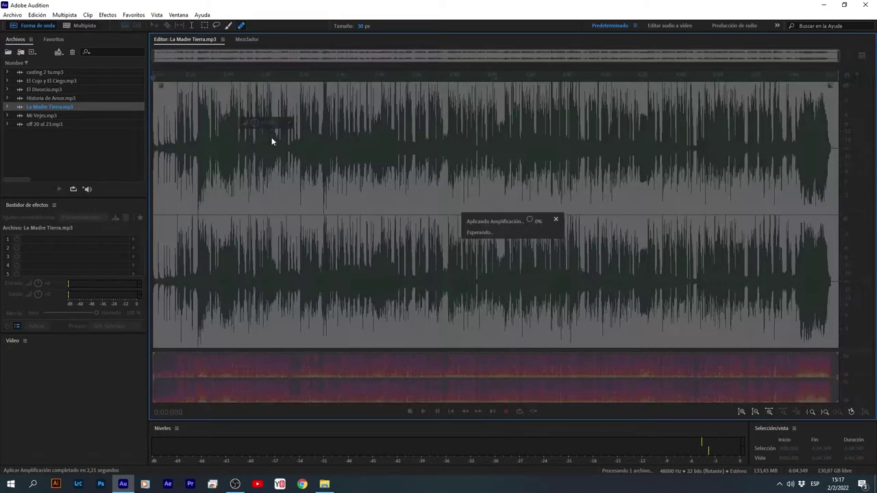
pyautogui.click(356, 190)
pyautogui.hotkey('ctrl', 's')
pyautogui.hotkey('ctrl', 'a')
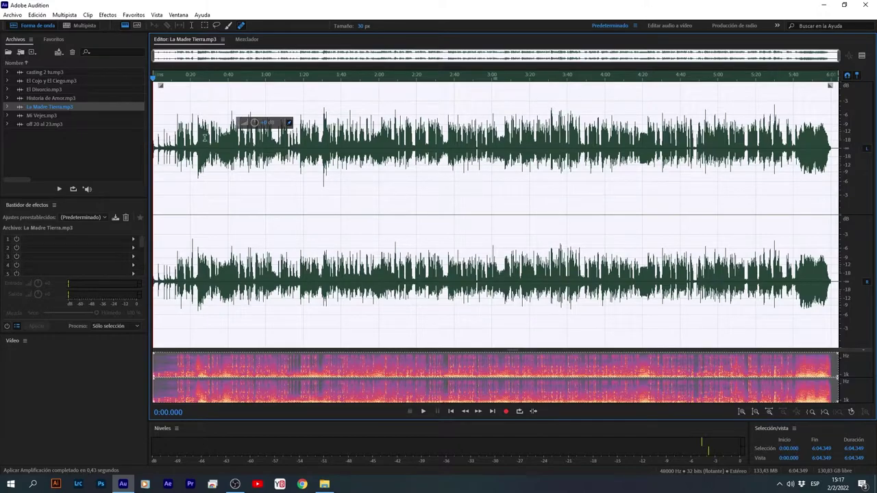
pyautogui.click(293, 156)
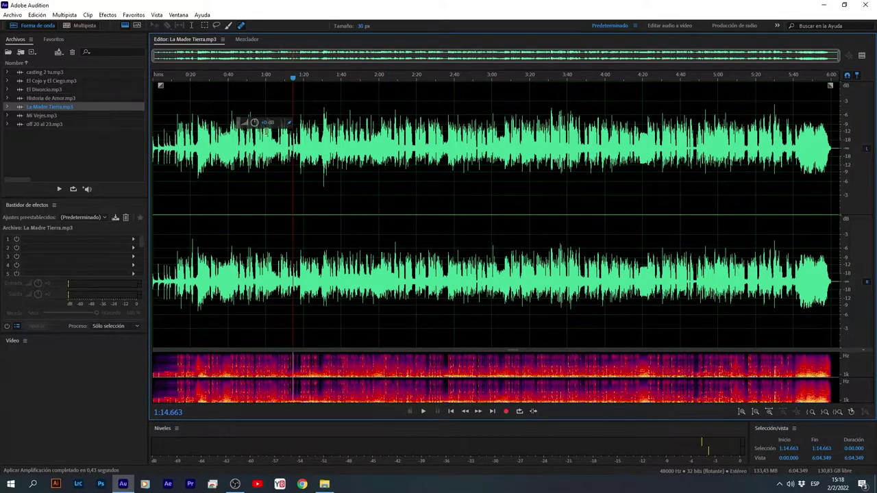
# - Try raising the whole recording's volume once more, undo it, and save La Madre Tierra.mp3 at its original level
pyautogui.moveTo(255, 123); pyautogui.dragTo(272, 129)
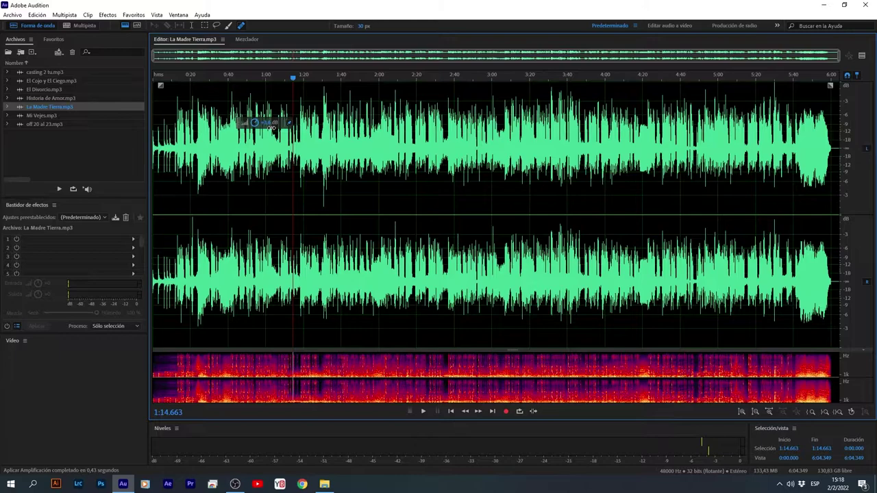
pyautogui.moveTo(272, 128); pyautogui.dragTo(276, 128)
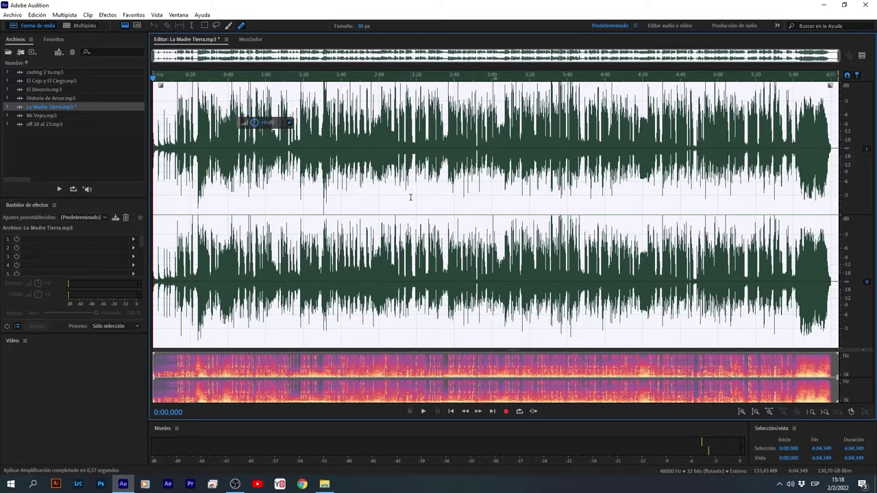
pyautogui.hotkey('ctrl', 's')
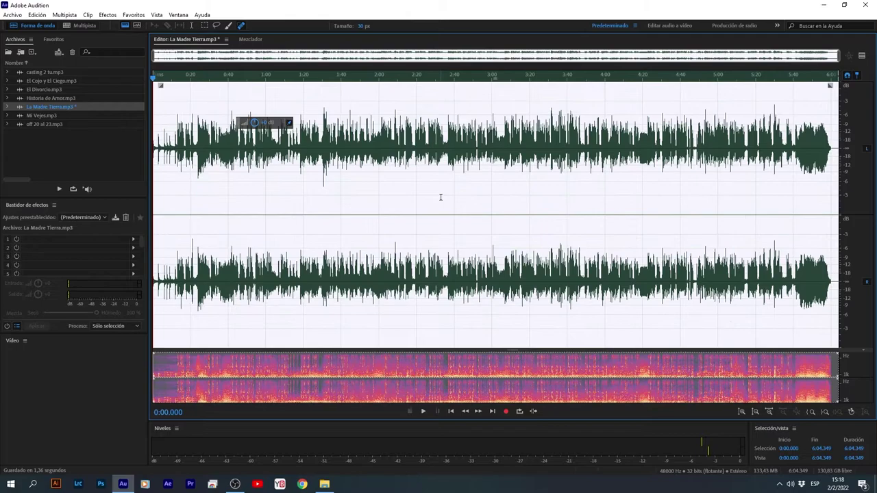
pyautogui.hotkey('ctrl', 's')
pyautogui.click(480, 203)
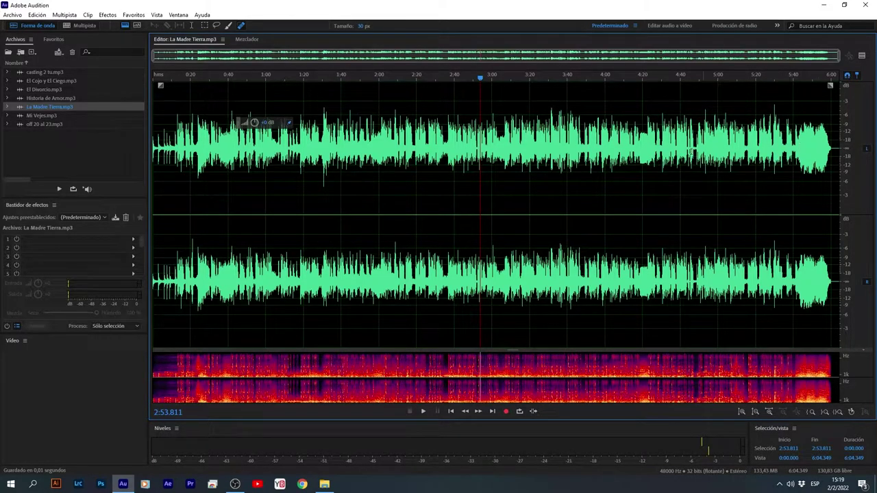
# - Examine the waveform in the middle and at the end of La Madre Tierra.mp3
pyautogui.scroll(3, 514, 146)
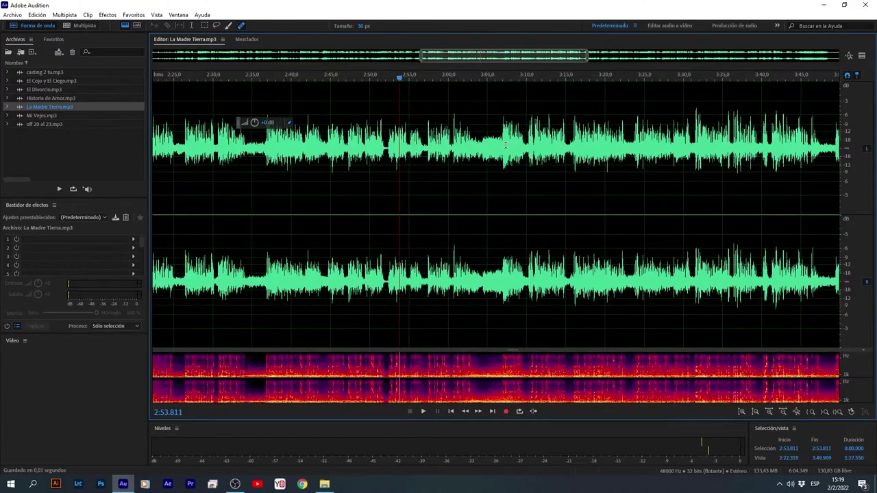
pyautogui.hscroll(5, 507, 146)
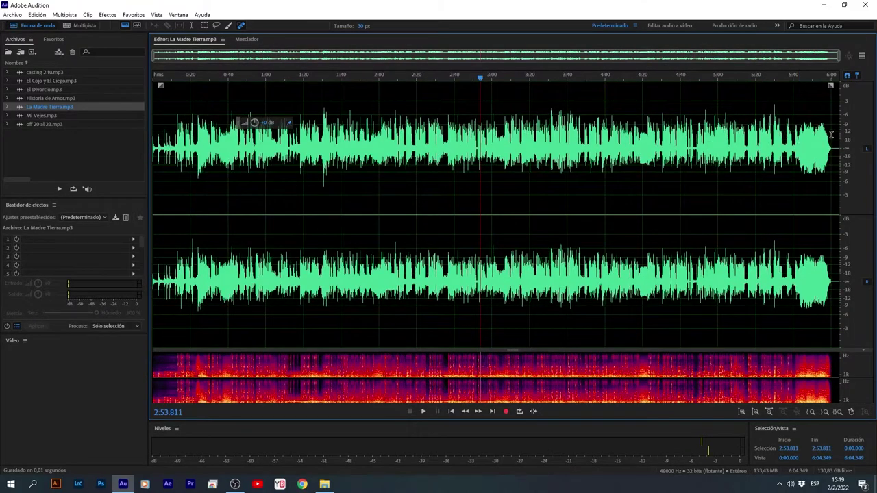
pyautogui.scroll(1, 831, 135)
pyautogui.scroll(4, 831, 135)
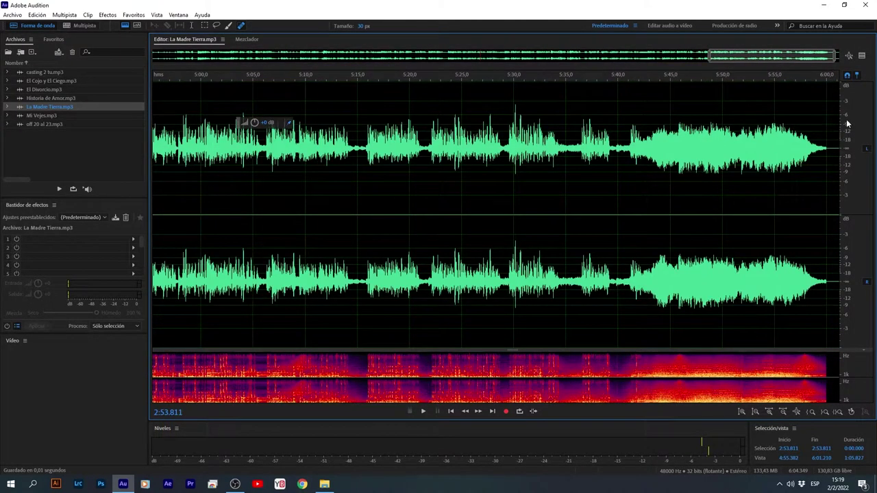
pyautogui.scroll(-5, 654, 137)
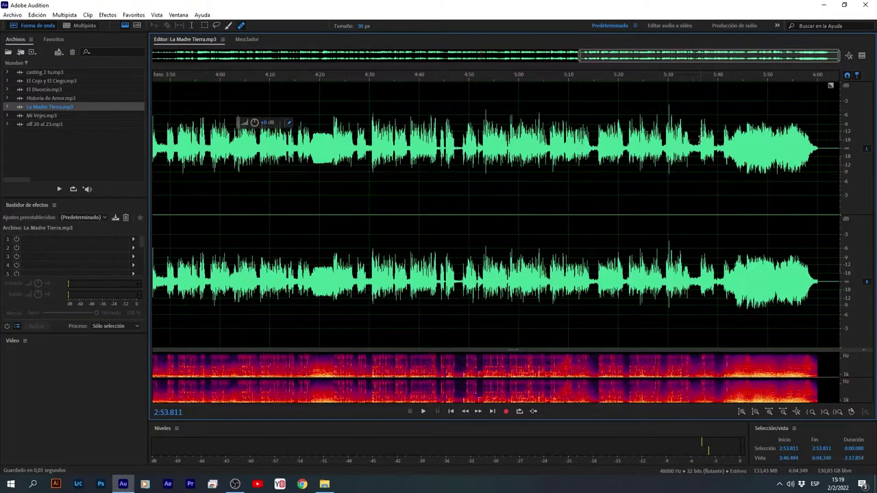
pyautogui.scroll(-1, 698, 144)
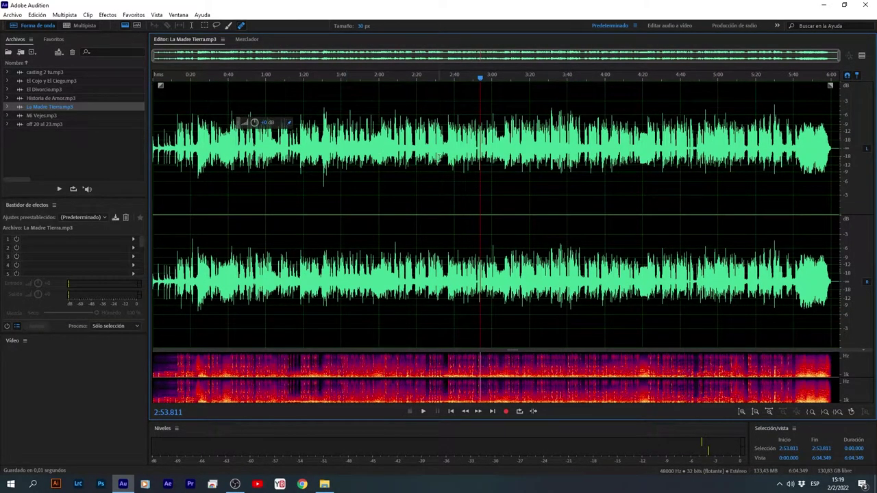
# - Listen to the recording from about 2:18.3 and stop playback at about 2:25.2
pyautogui.click(415, 151)
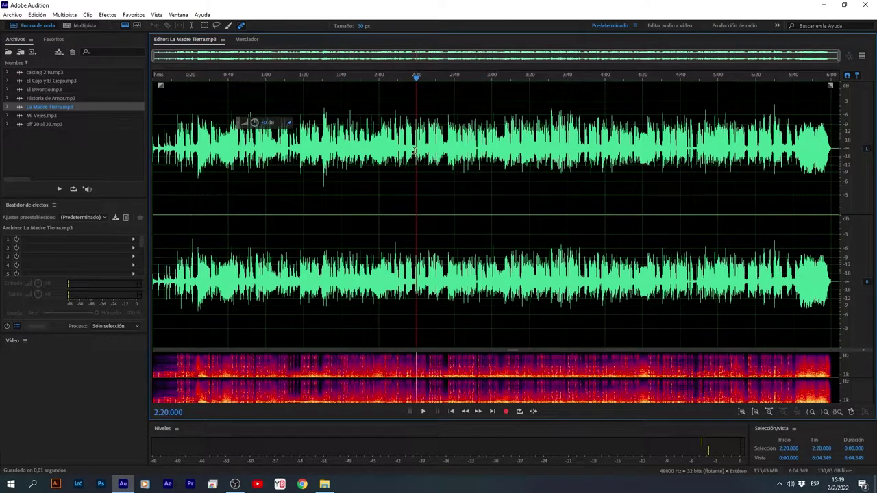
pyautogui.click(405, 185)
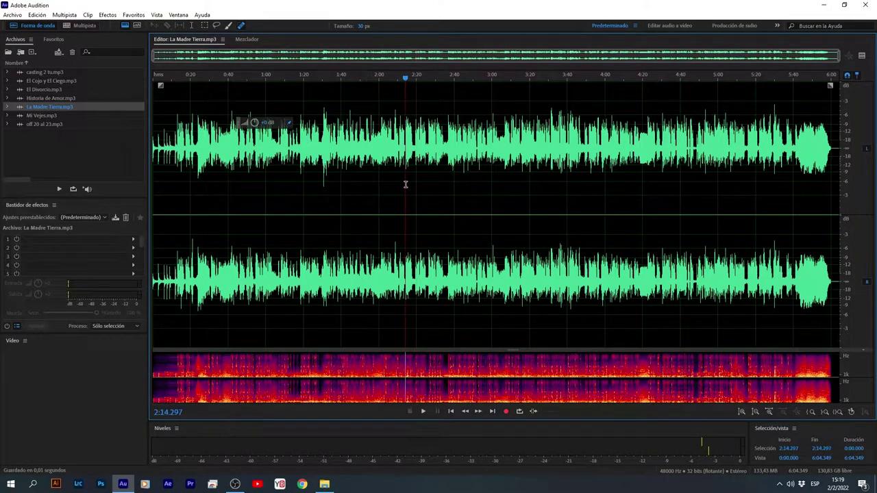
pyautogui.scroll(3, 421, 189)
pyautogui.click(407, 171)
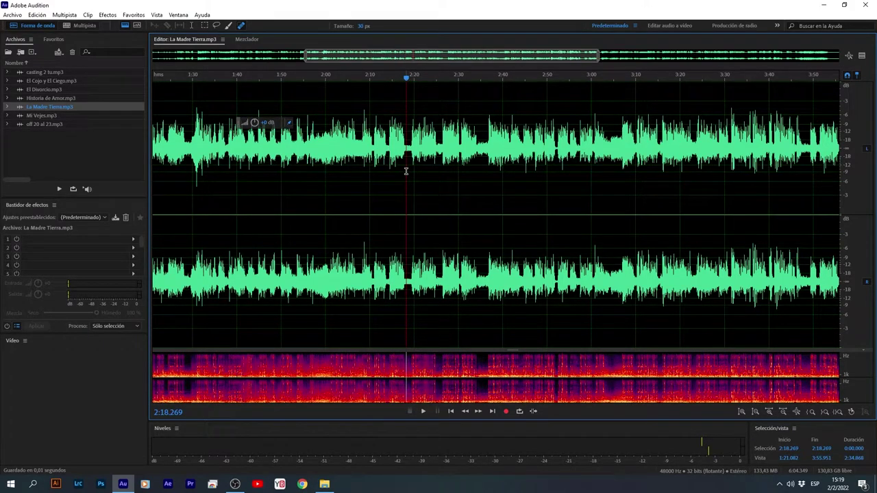
pyautogui.press('space')
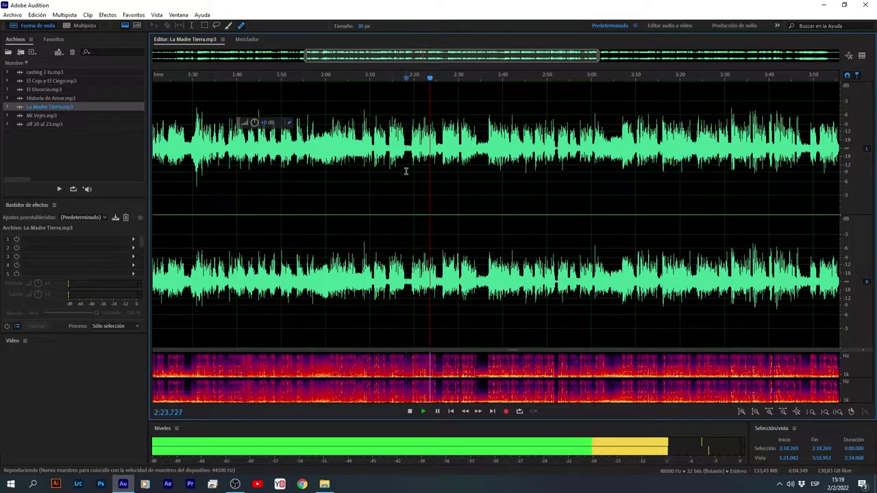
pyautogui.press('space')
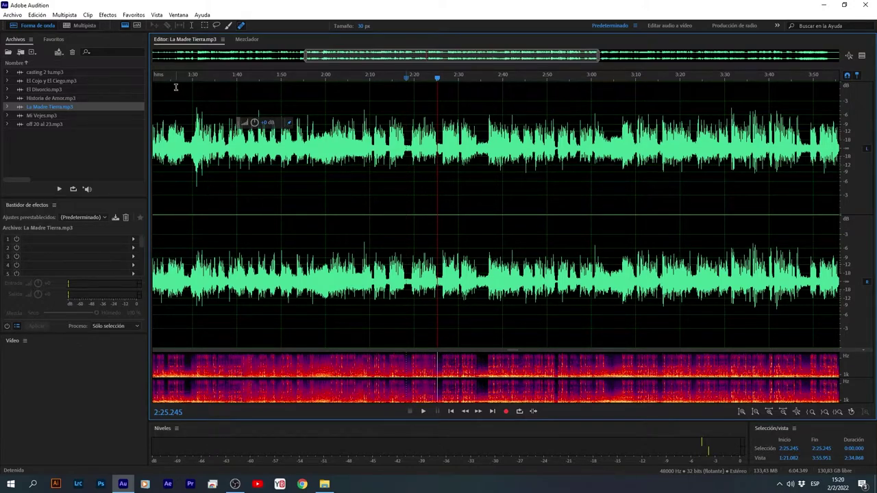
# - Open Historia de Amor.mp3 and examine its waveform around the 10-second mark
pyautogui.doubleClick(59, 97)
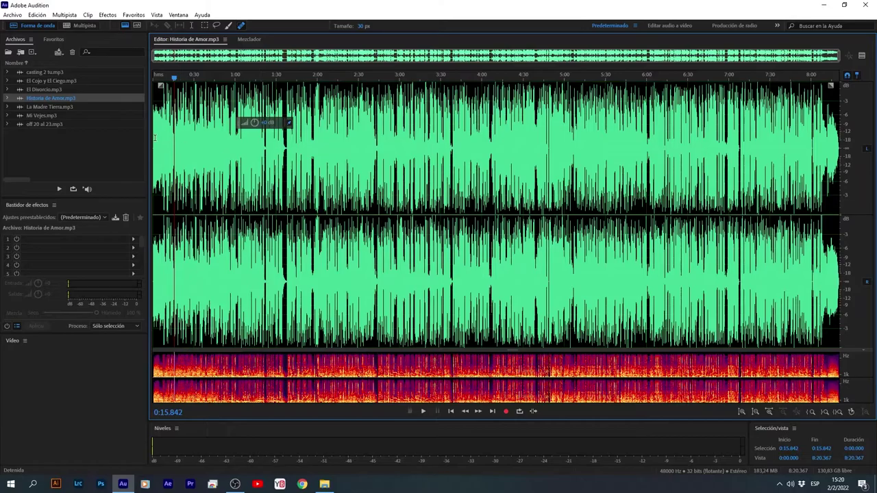
pyautogui.hscroll(1, 156, 138)
pyautogui.scroll(3, 192, 145)
pyautogui.scroll(3, 220, 152)
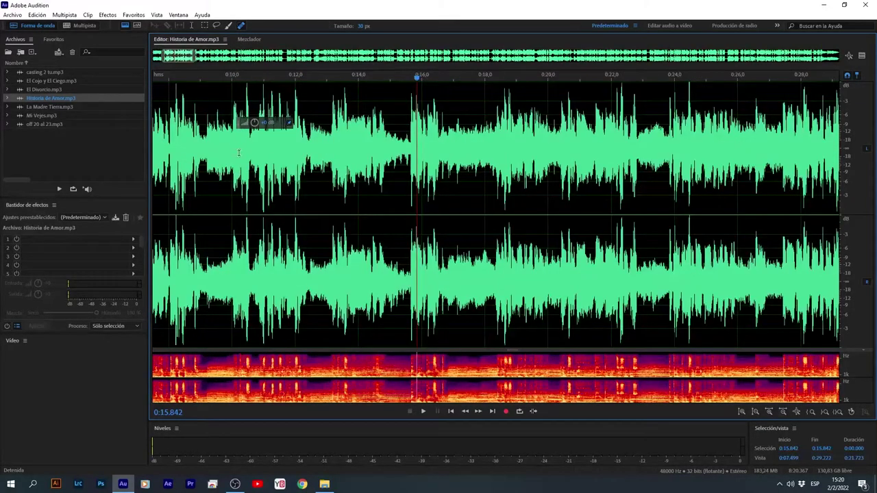
pyautogui.click(225, 153)
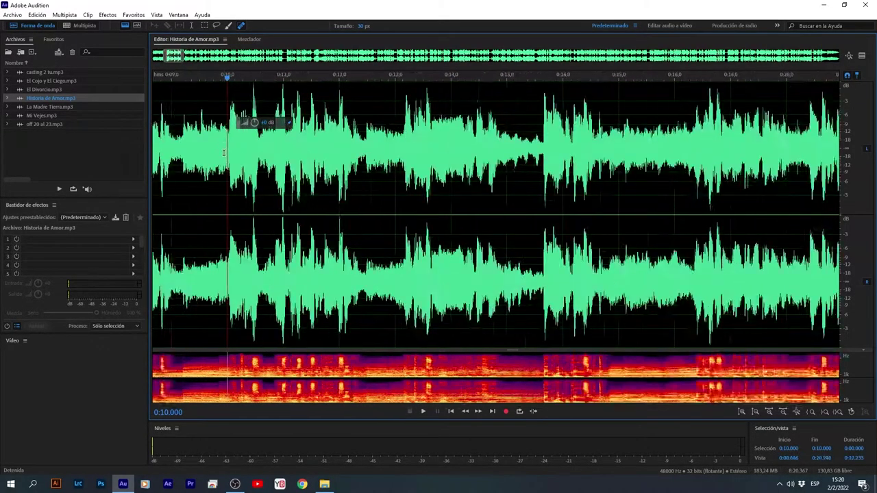
pyautogui.scroll(-1, 224, 153)
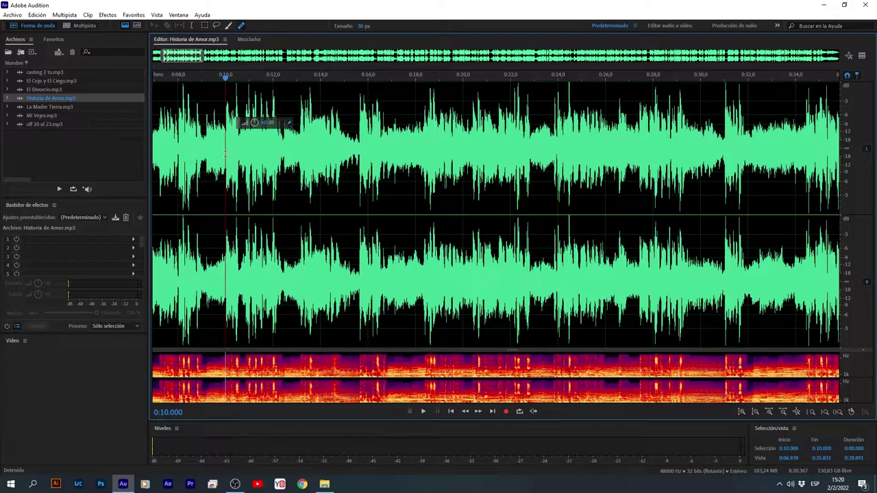
pyautogui.scroll(2, 230, 172)
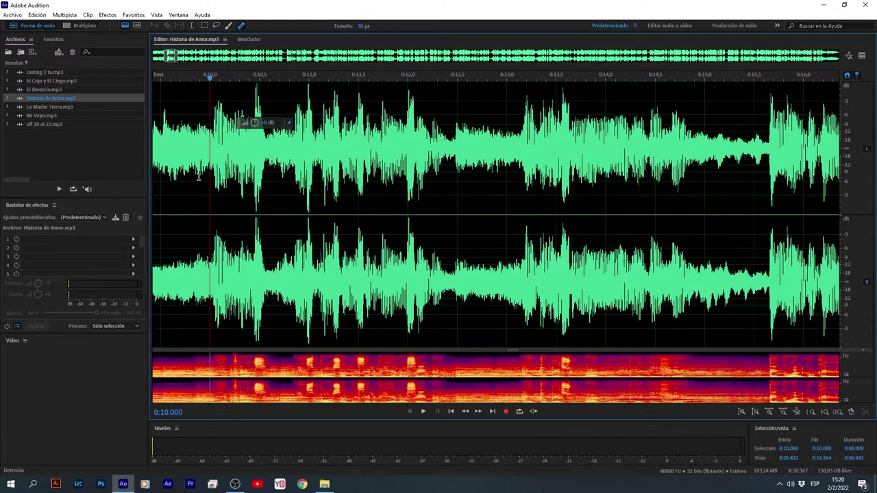
pyautogui.moveTo(196, 177); pyautogui.dragTo(464, 199)
pyautogui.scroll(-2, 457, 199)
pyautogui.click(394, 192)
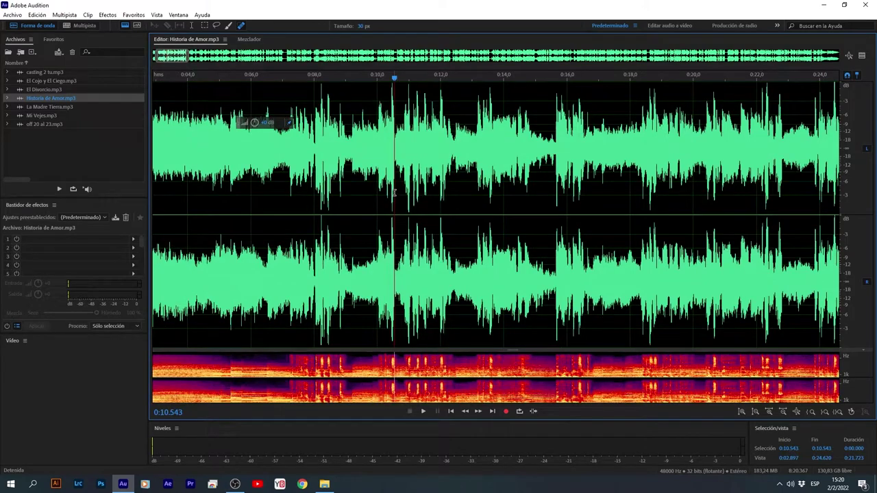
# - Listen to Historia de Amor.mp3 from about 0:09.8 and stop playback at about 0:14.8
pyautogui.click(371, 165)
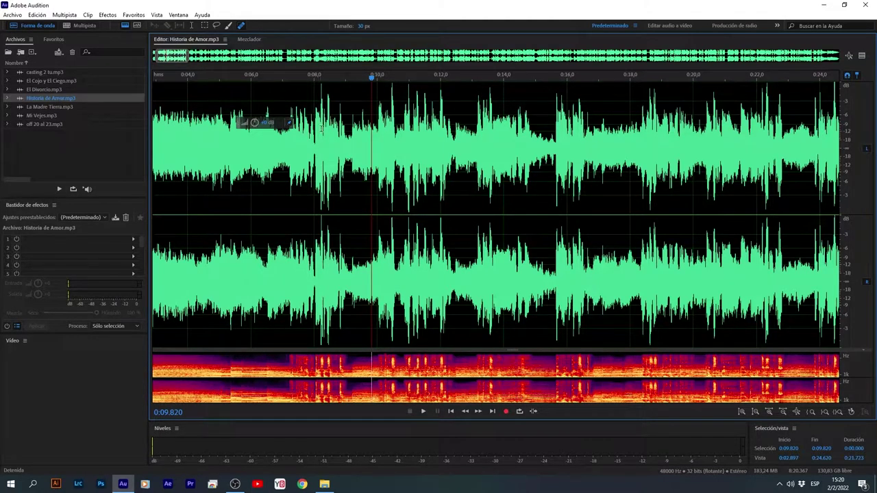
pyautogui.click(372, 182)
pyautogui.scroll(-1, 372, 181)
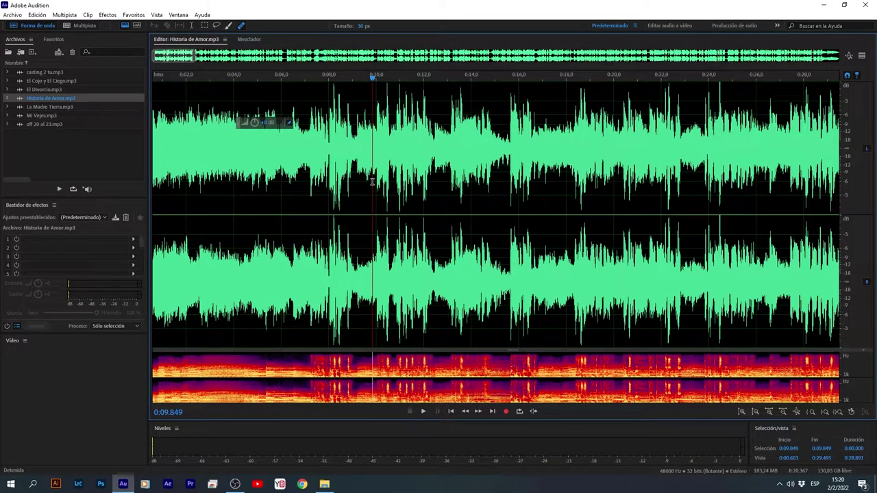
pyautogui.press('space')
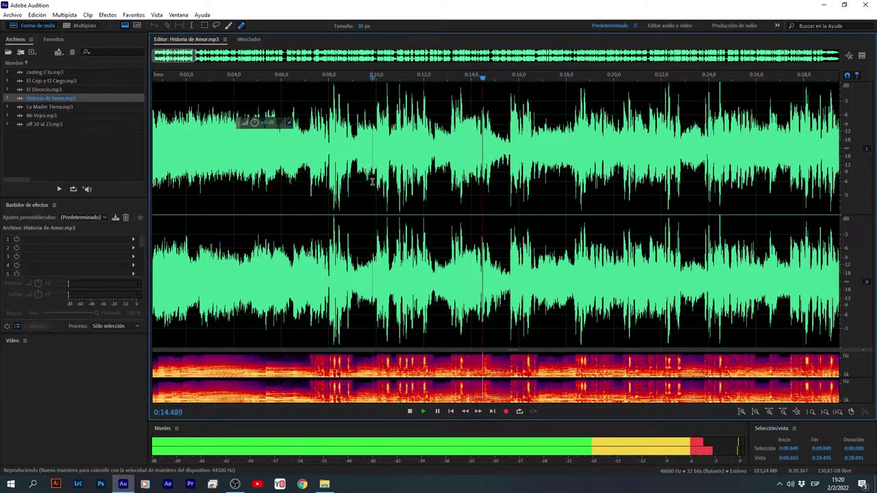
pyautogui.press('space')
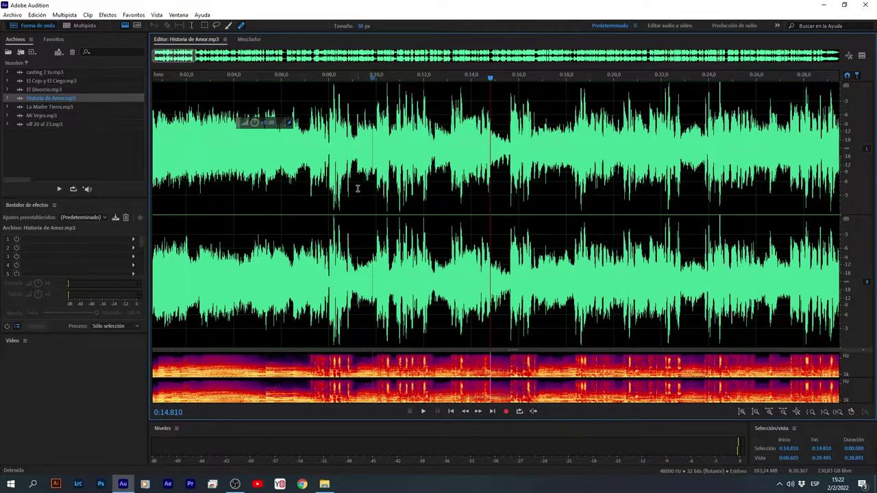
# - Listen to the recording again from 0:08.0 and stop playback at about 0:12.5
pyautogui.click(328, 180)
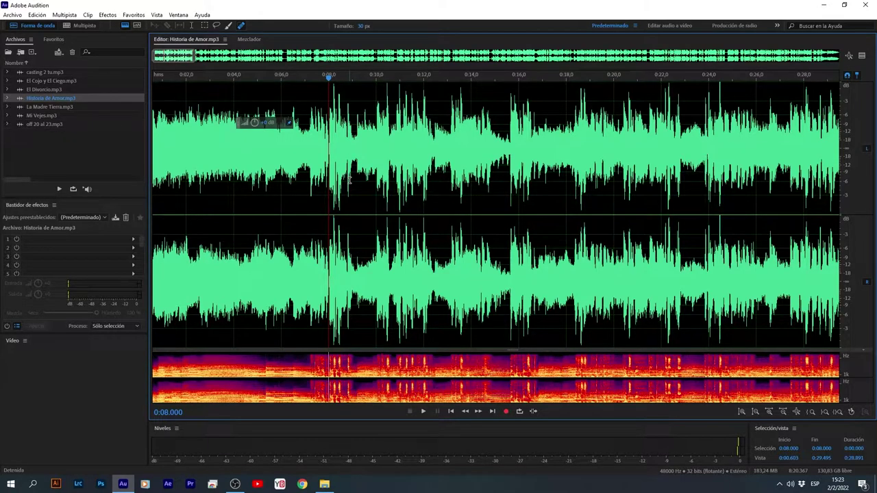
pyautogui.press('space')
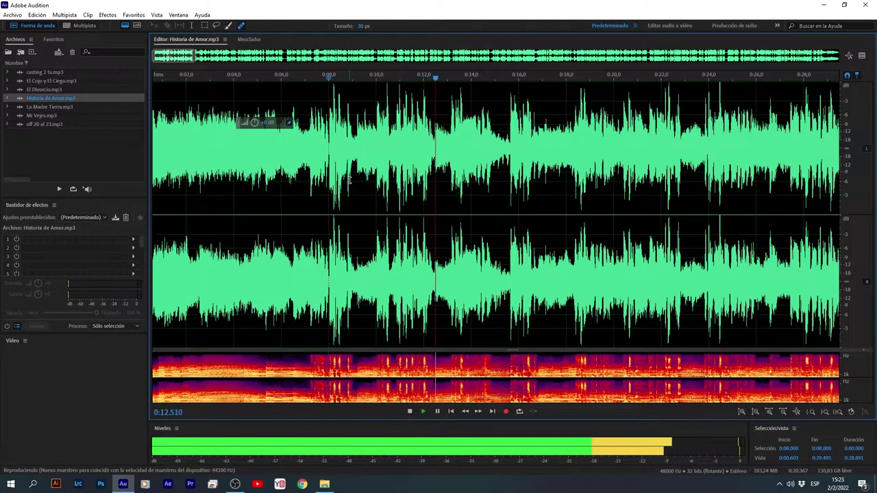
pyautogui.press('space')
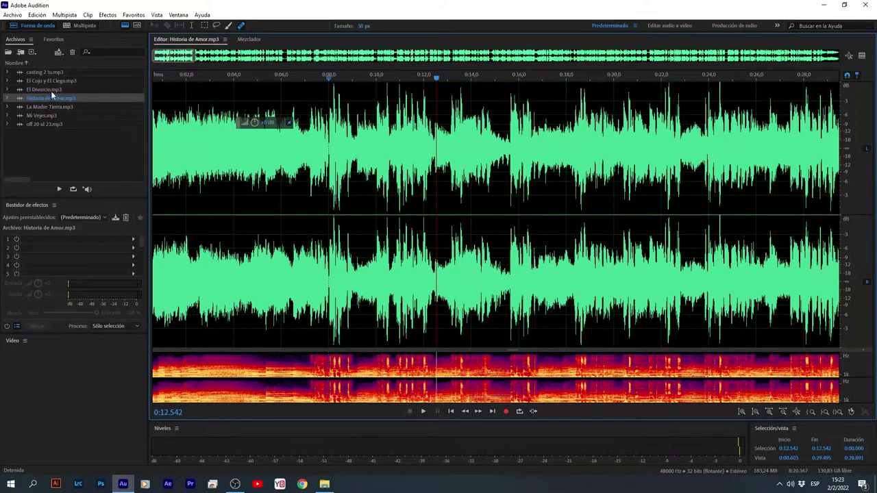
# - Open El Divorcio.mp3 and listen to it from about 0:45.2, stopping playback at about 0:52.8
pyautogui.click(94, 90)
pyautogui.scroll(3, 213, 180)
pyautogui.click(169, 156)
pyautogui.scroll(3, 171, 156)
pyautogui.click(172, 153)
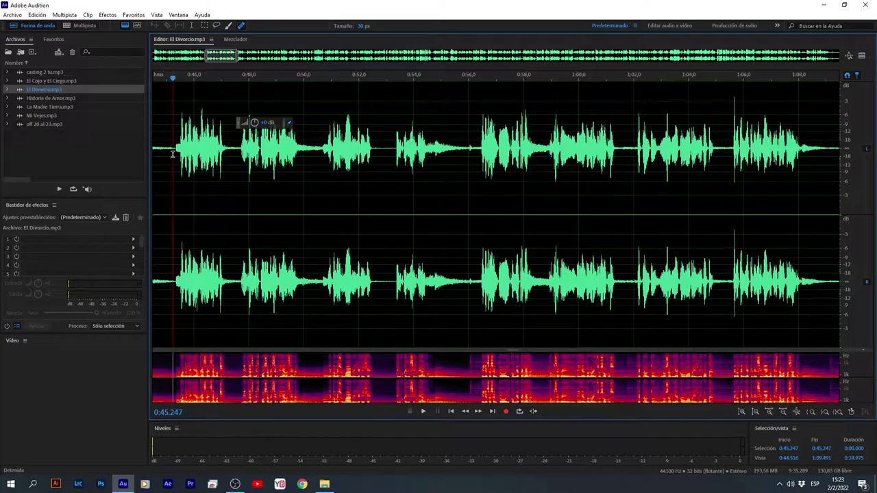
pyautogui.press('space')
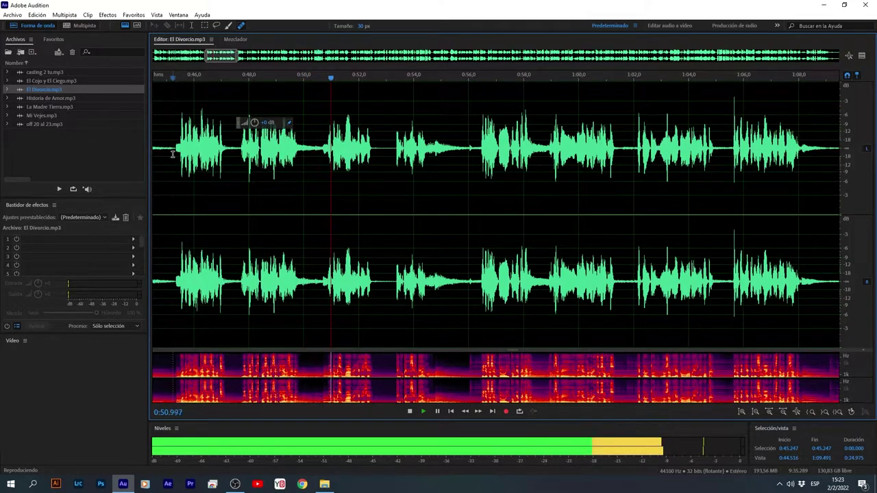
pyautogui.press('space')
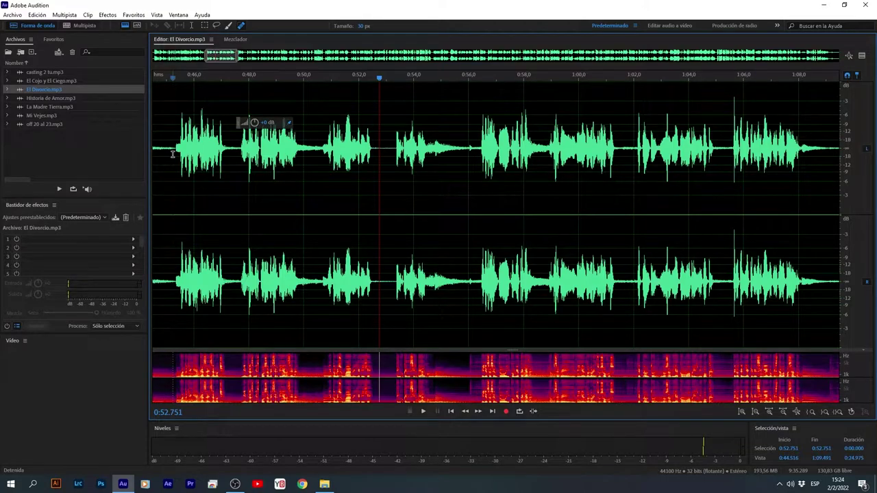
pyautogui.click(172, 154)
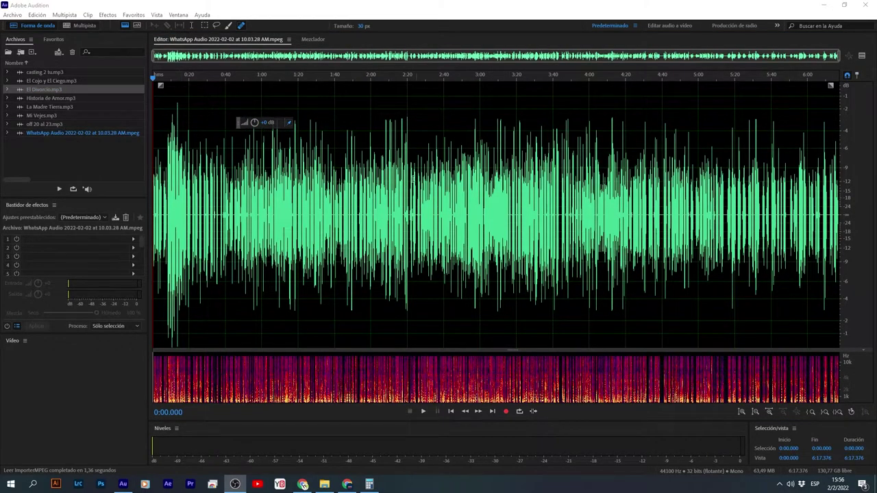
# - Compare the waveform levels of casting 2 tu.mp3 and the WhatsApp Audio file by viewing them alternately, ending on casting 2 tu.mp3
pyautogui.click(313, 204)
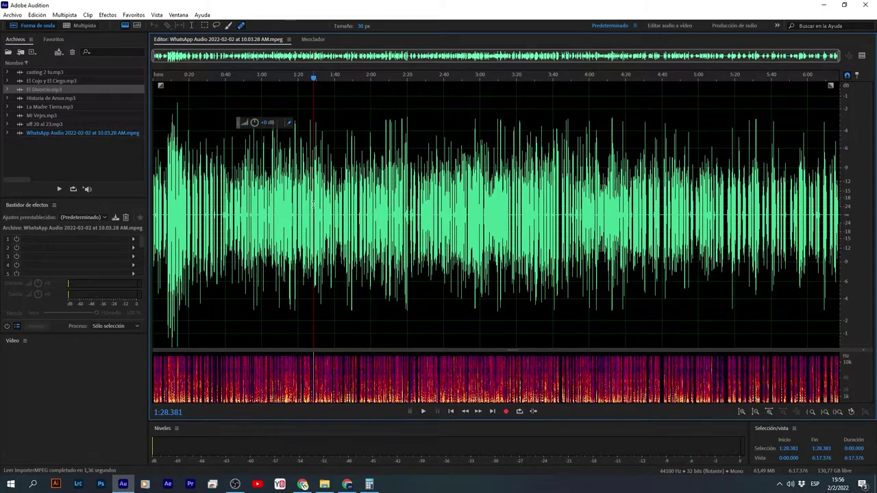
pyautogui.click(53, 125)
pyautogui.doubleClick(56, 71)
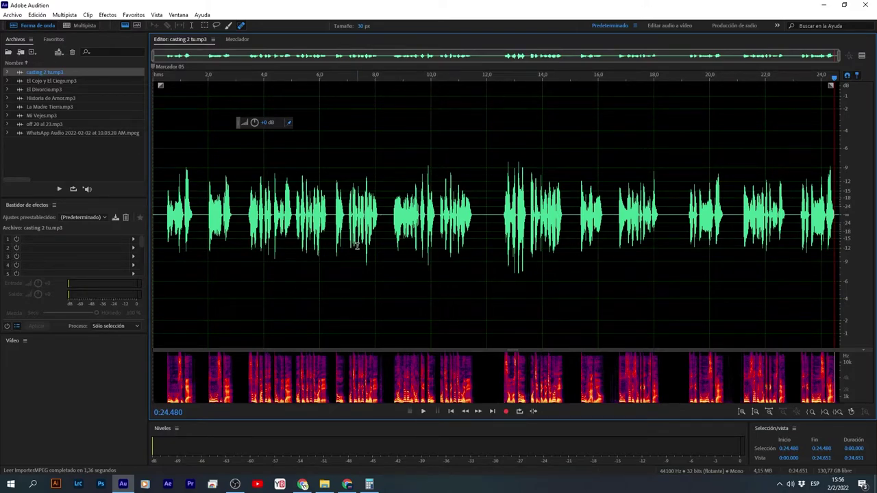
pyautogui.doubleClick(71, 134)
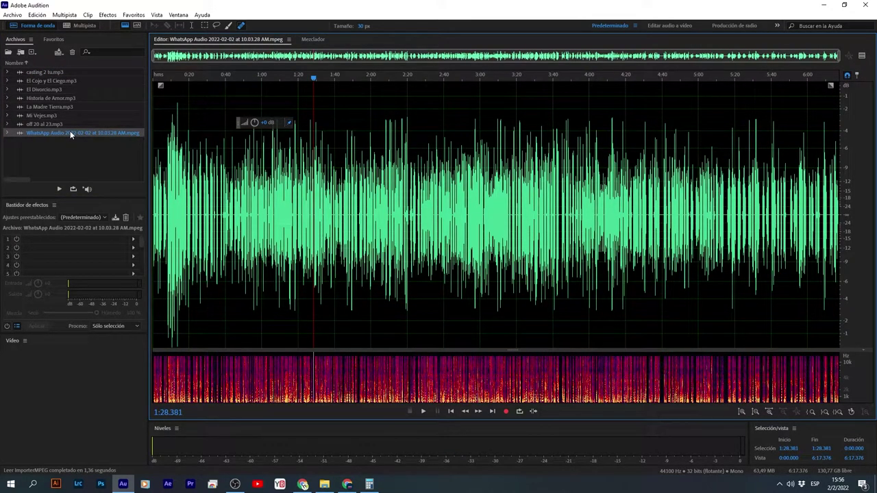
pyautogui.doubleClick(66, 73)
pyautogui.click(251, 229)
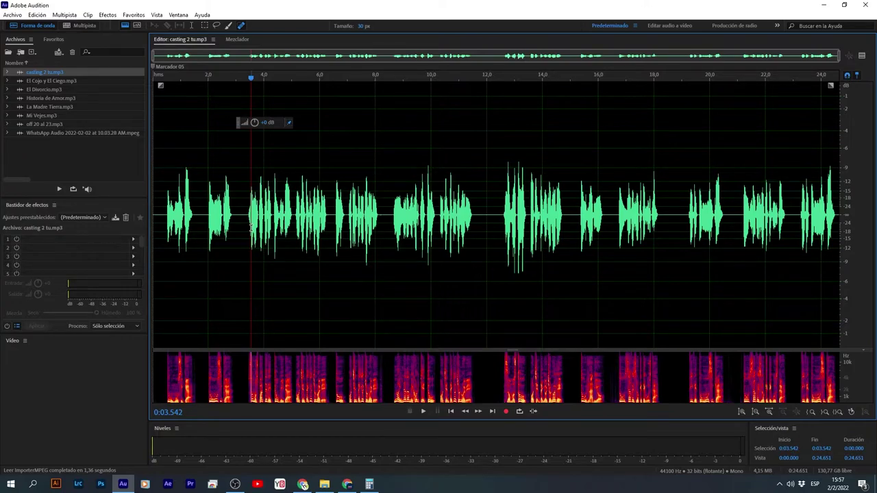
pyautogui.doubleClick(106, 132)
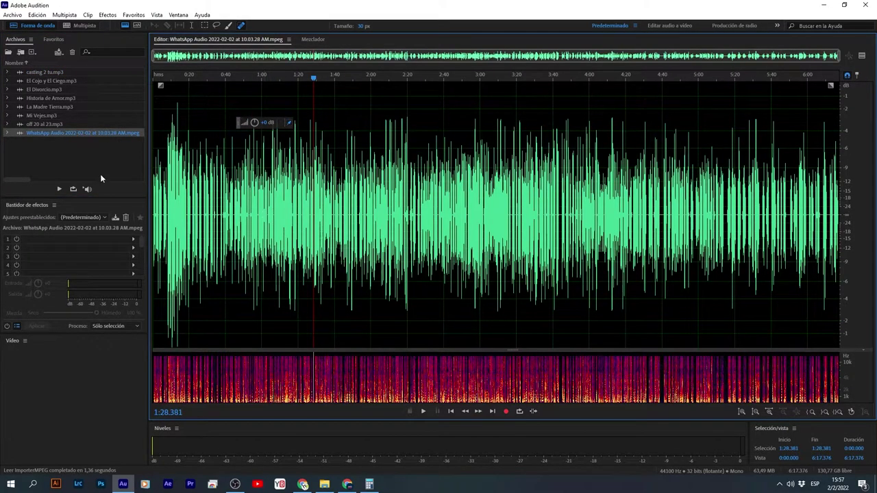
pyautogui.doubleClick(59, 71)
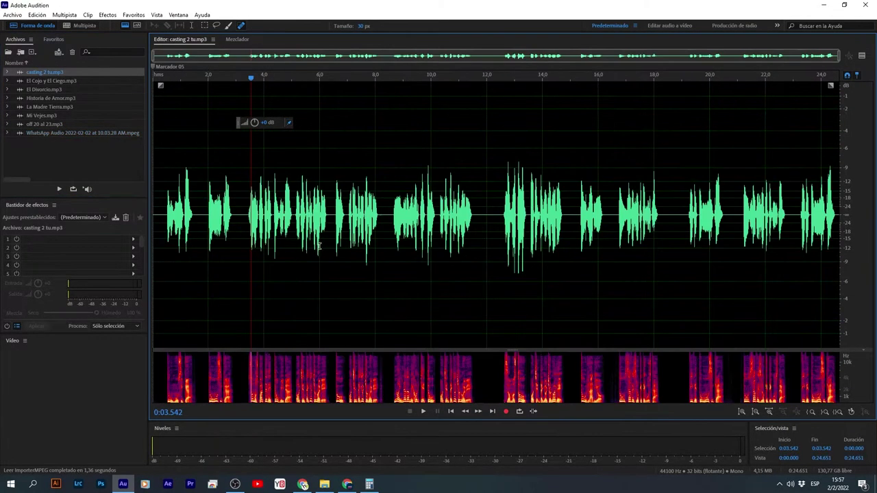
pyautogui.doubleClick(60, 132)
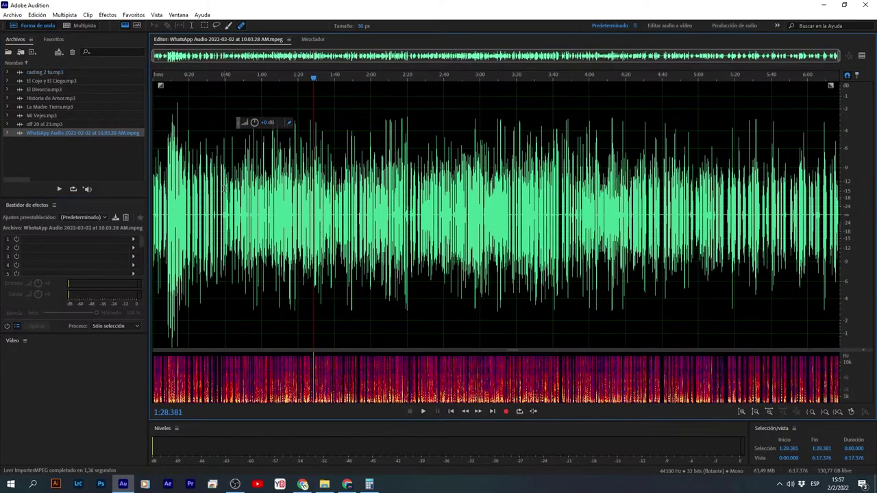
pyautogui.doubleClick(55, 72)
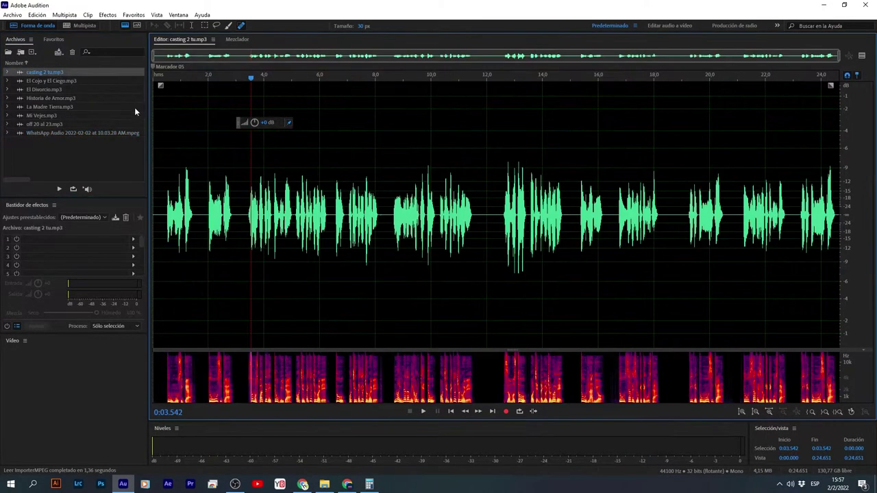
# - Select casting 2 tu.mp3 from about 0:00.3 to its end, and clear the selection with the playhead at about 0:03.3
pyautogui.click(243, 224)
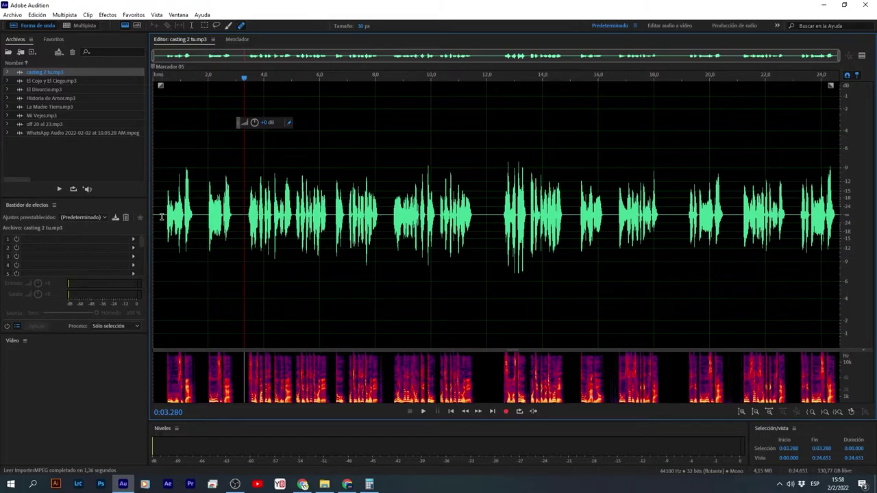
pyautogui.moveTo(163, 218); pyautogui.dragTo(874, 219)
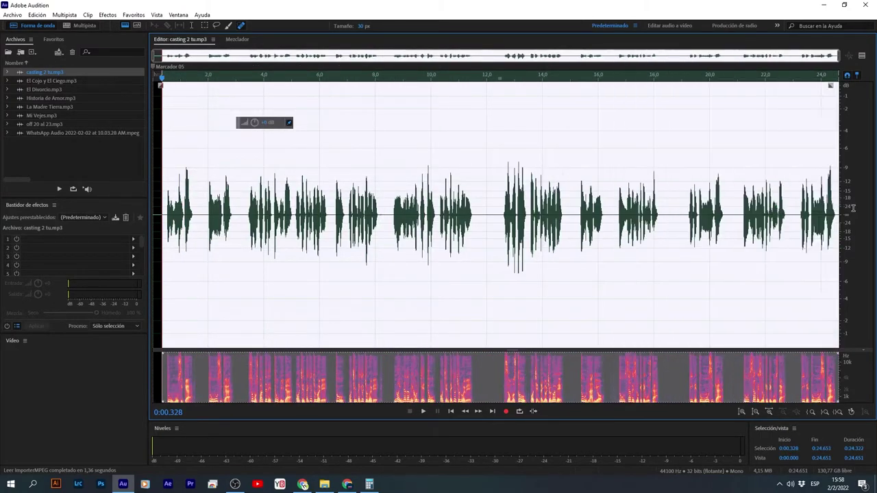
pyautogui.click(245, 223)
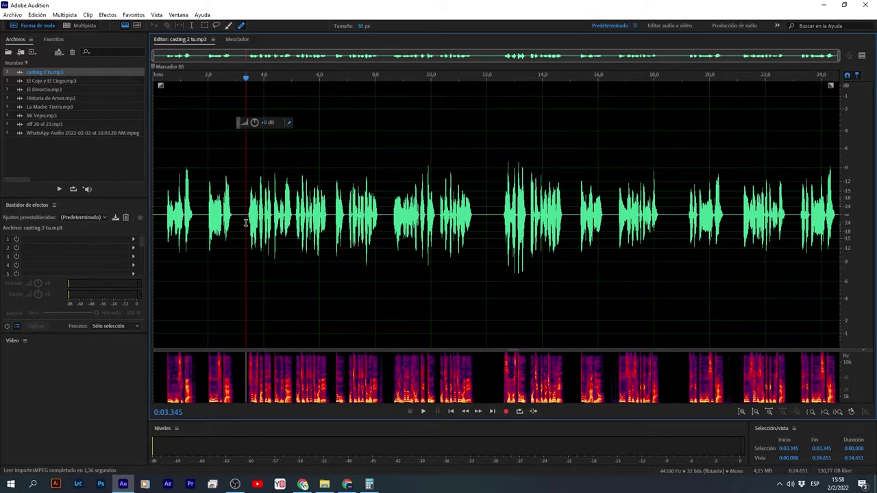
# - Open the WhatsApp Audio file and listen to it in short bursts from about 1:28.9 to 1:29.5
pyautogui.doubleClick(45, 133)
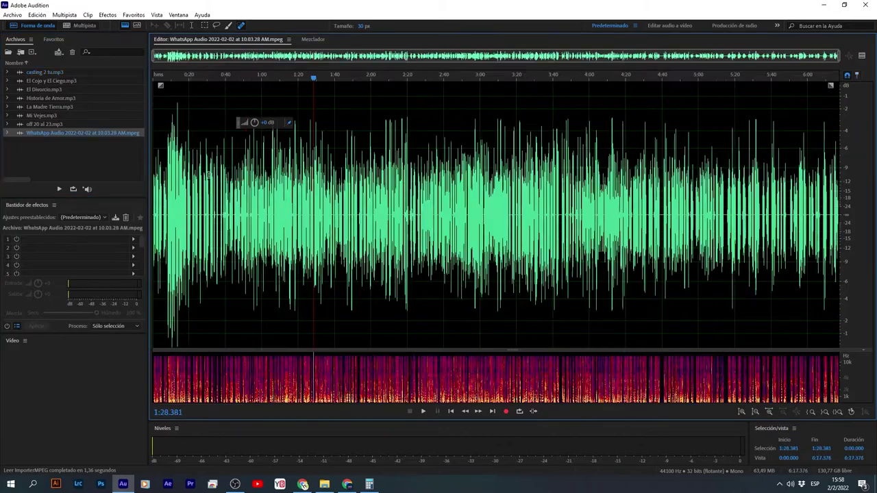
pyautogui.scroll(8, 288, 218)
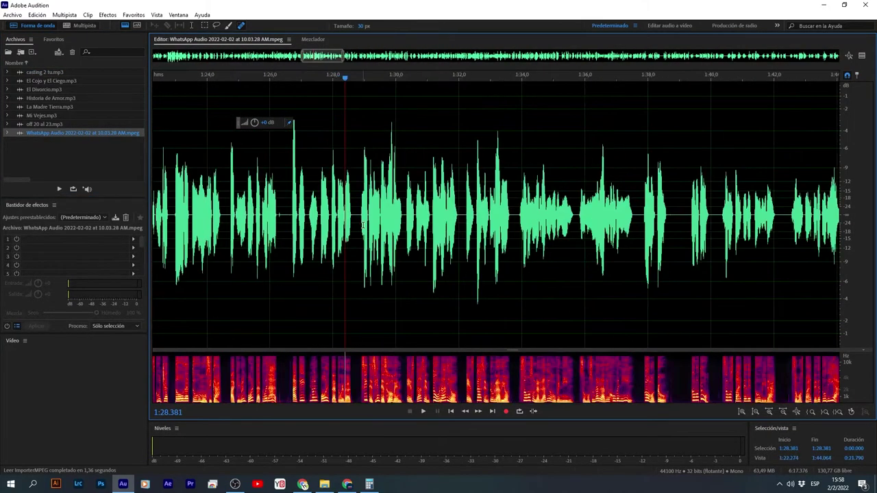
pyautogui.click(358, 229)
pyautogui.scroll(3, 358, 228)
pyautogui.click(365, 219)
pyautogui.press('space')
pyautogui.press('space')
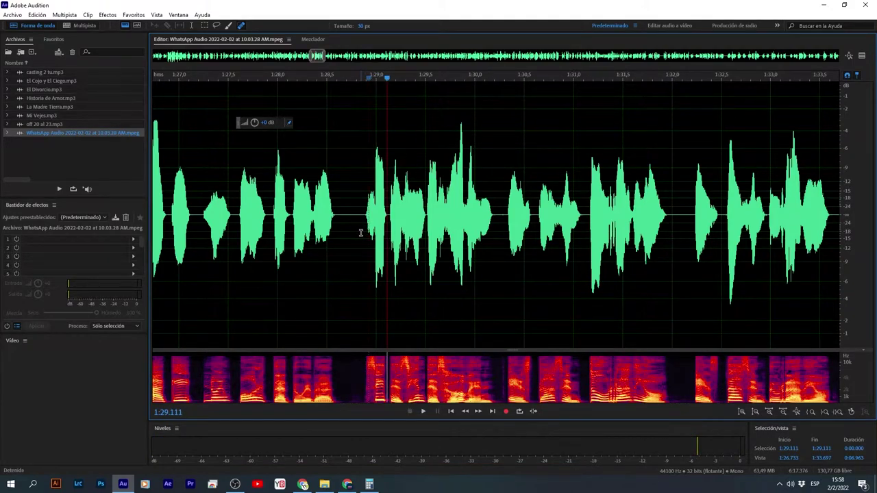
pyautogui.press('space')
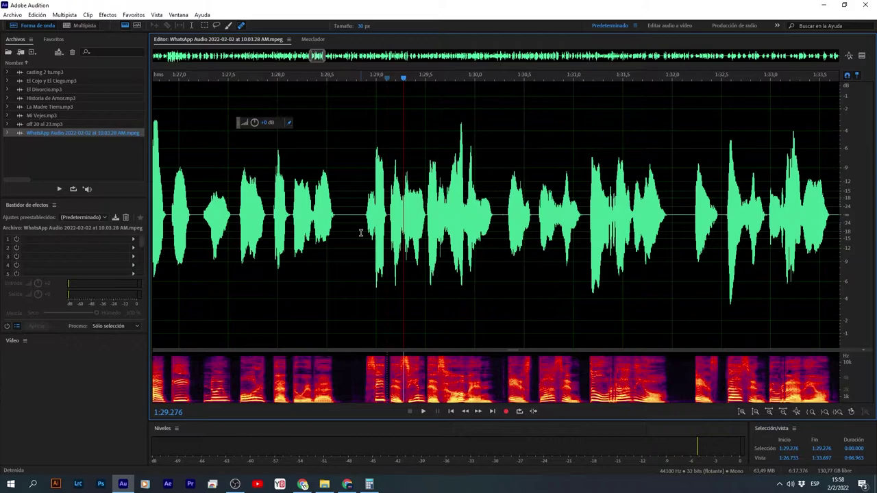
pyautogui.press('space')
pyautogui.press('space')
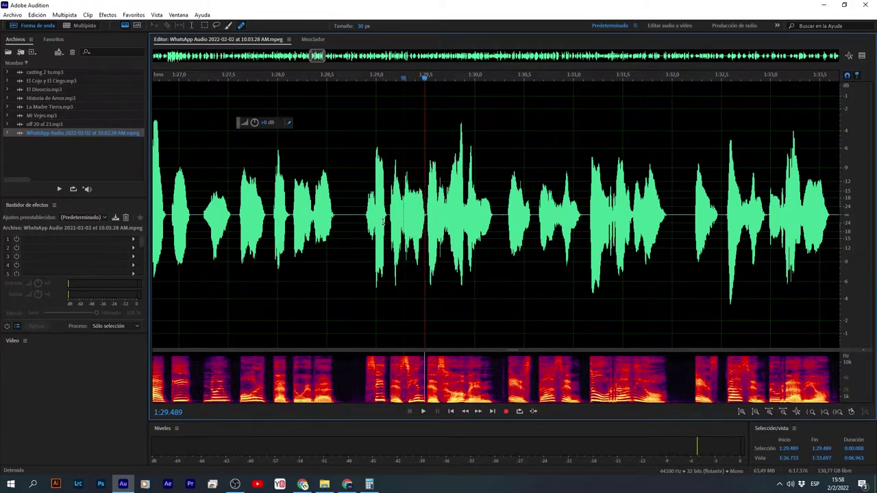
# - Replay the short syllables around 1:29 in the WhatsApp Audio file and place the playhead before the phrase at about 1:28.9
pyautogui.click(387, 213)
pyautogui.press('space')
pyautogui.press('space')
pyautogui.click(371, 222)
pyautogui.press('space')
pyautogui.press('space')
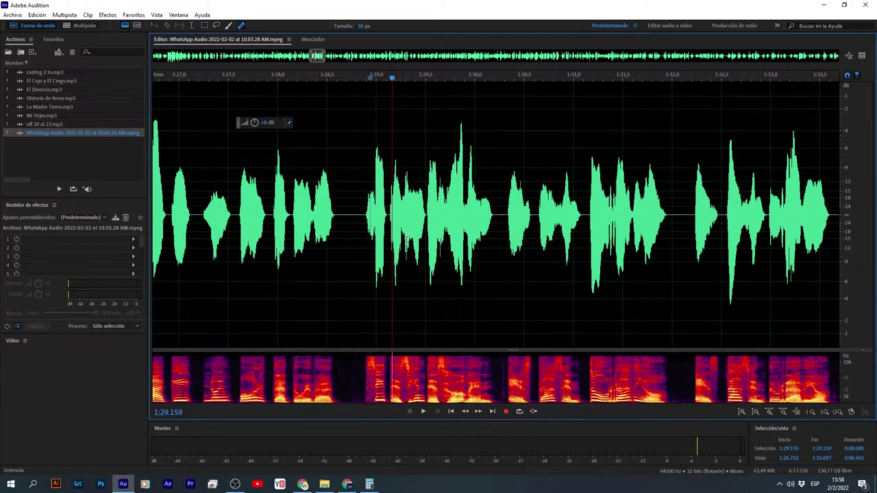
pyautogui.click(362, 237)
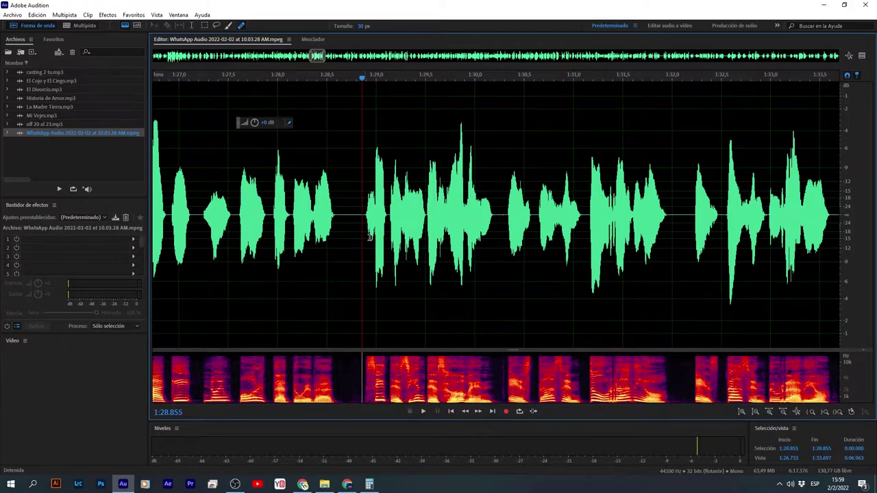
# - Open the Windows volume mixer to check the application levels, close it, and open it again
pyautogui.rightClick(793, 485)
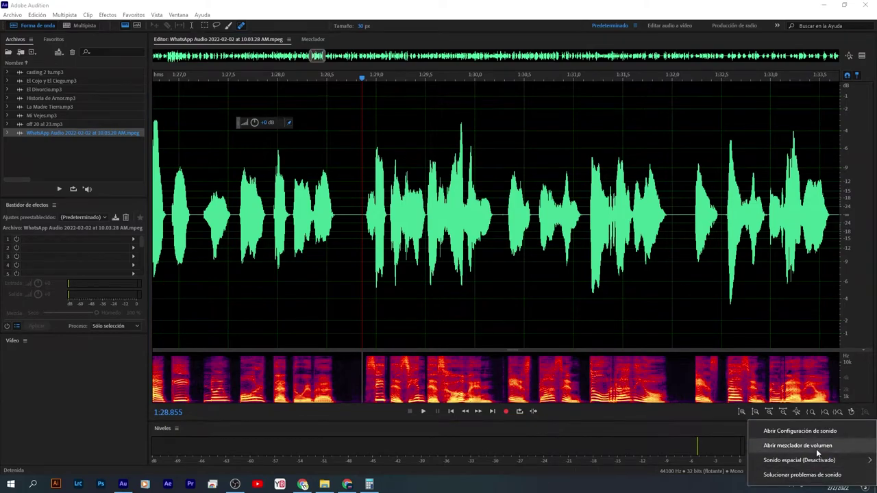
pyautogui.click(797, 446)
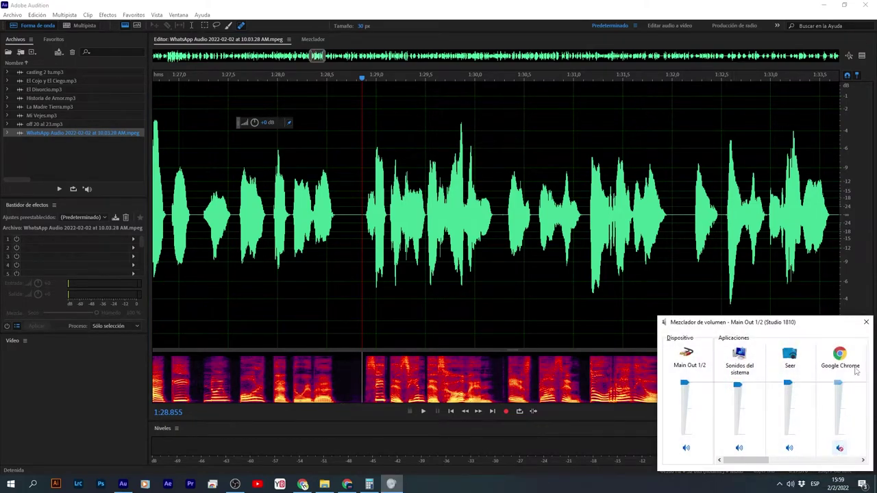
pyautogui.click(867, 323)
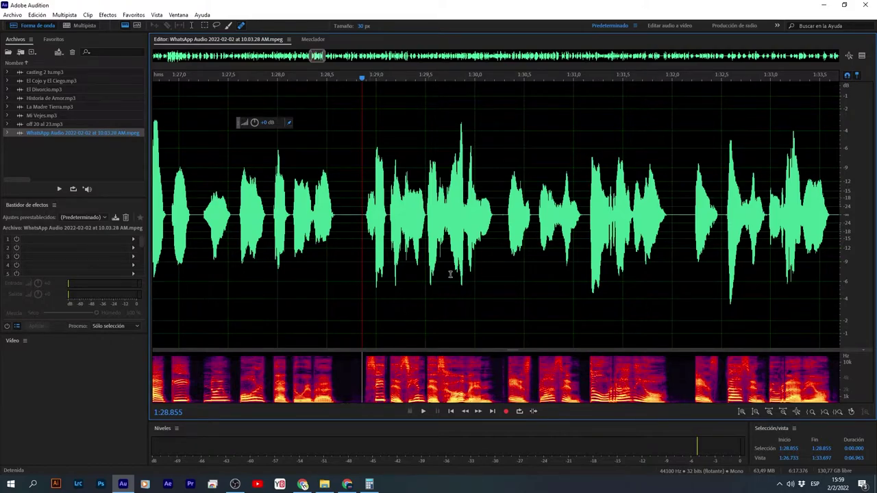
pyautogui.click(790, 483)
pyautogui.rightClick(790, 484)
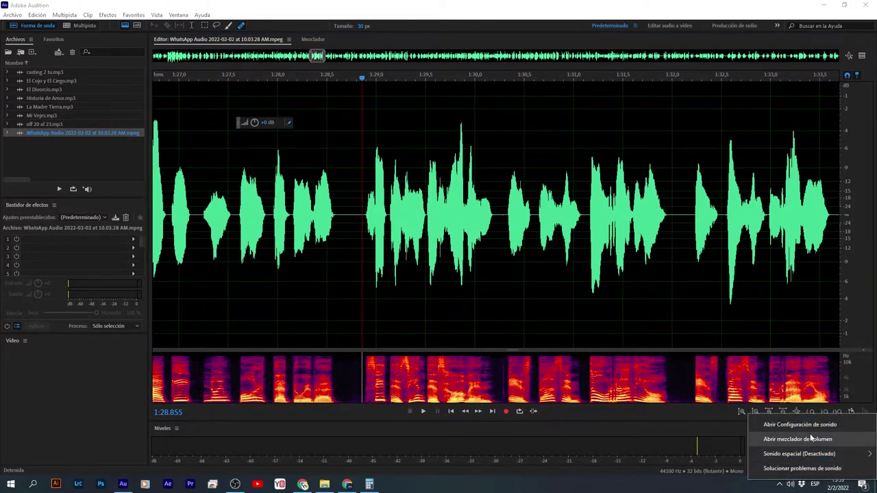
pyautogui.click(810, 438)
# - Examine the phrase around 1:29 in the WhatsApp Audio file at overview and close range, and place the playhead before it at about 1:28.9
pyautogui.click(729, 232)
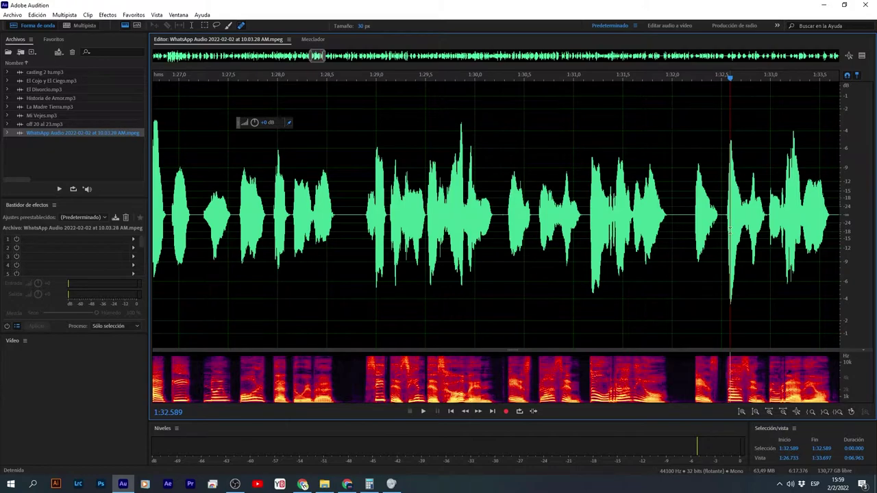
pyautogui.click(372, 248)
pyautogui.scroll(-6, 398, 115)
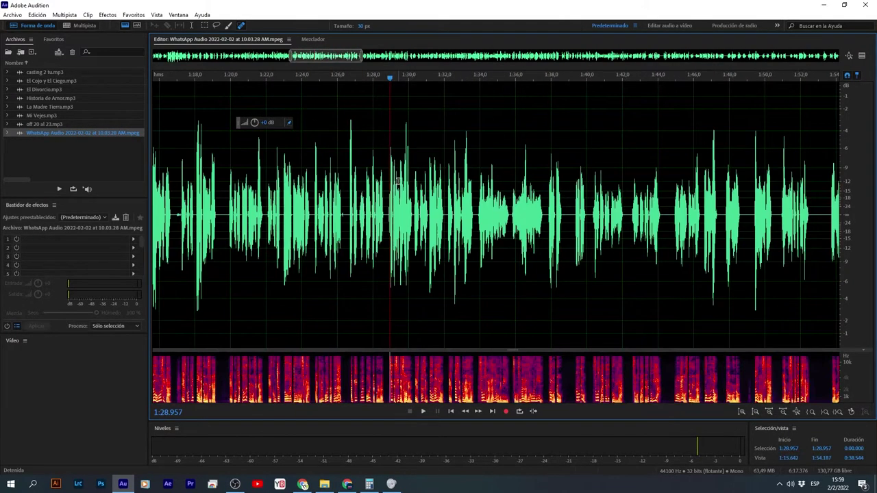
pyautogui.scroll(-4, 403, 213)
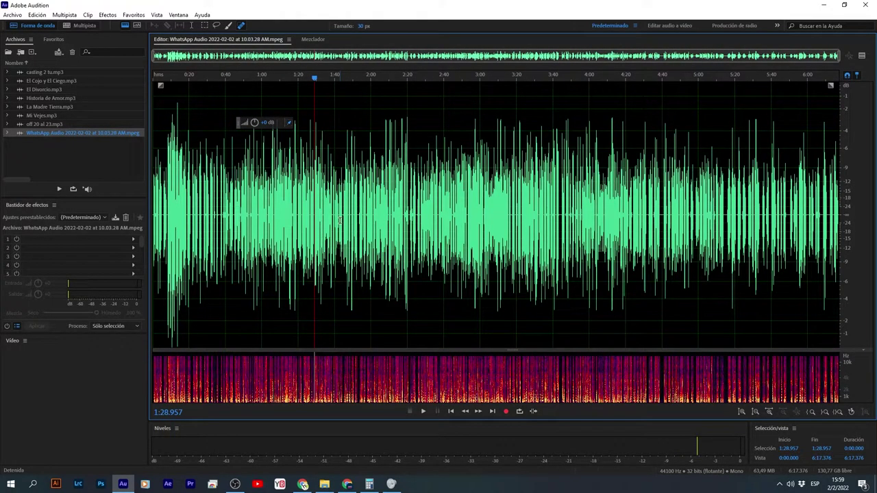
pyautogui.scroll(1, 322, 216)
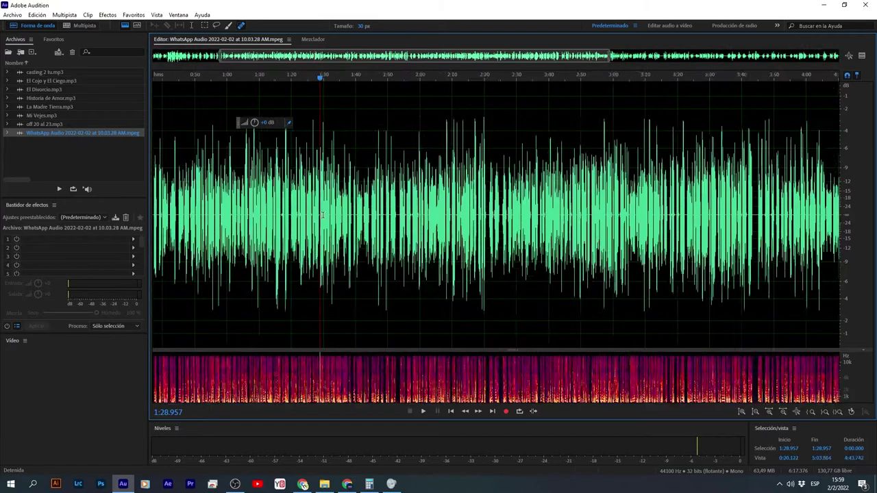
pyautogui.scroll(8, 321, 215)
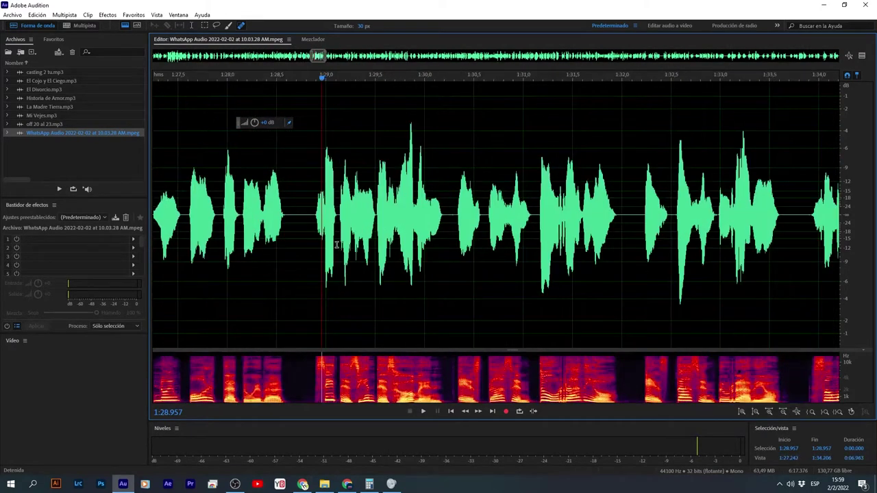
pyautogui.click(312, 229)
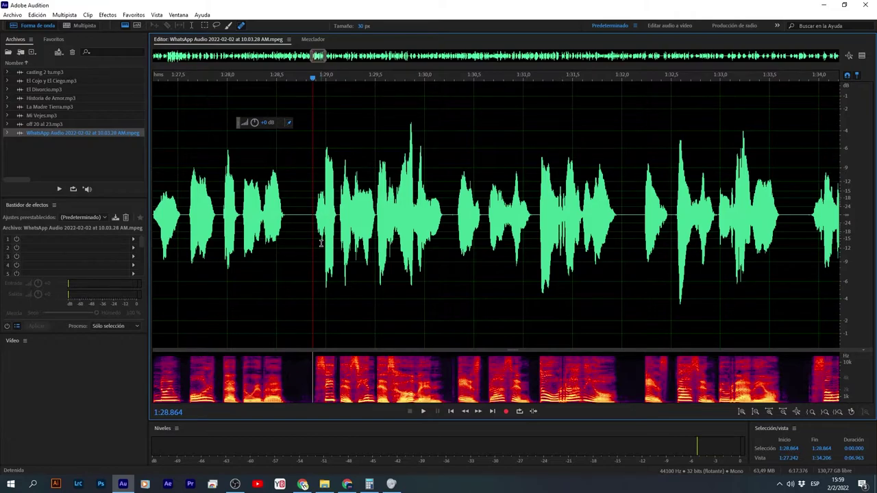
pyautogui.click(314, 234)
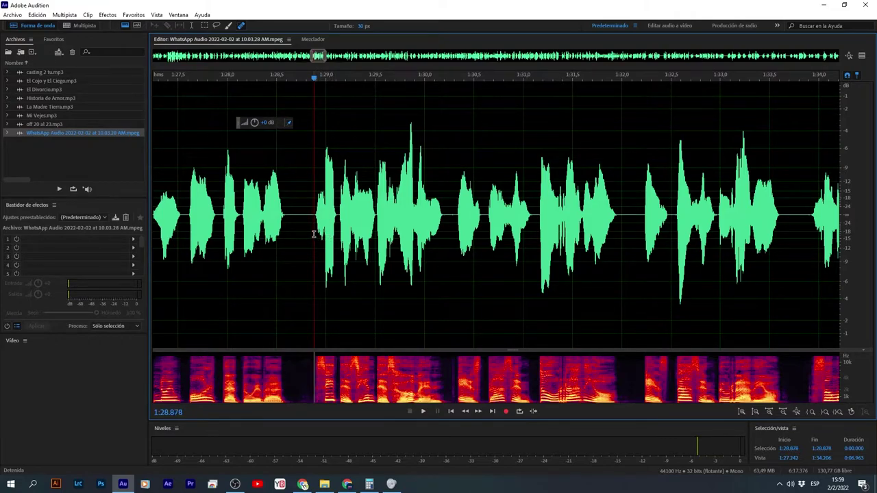
# - Compare the WhatsApp Audio waveform in detail and at full length with casting 2 tu.mp3, viewing the two files alternately
pyautogui.scroll(-5, 314, 233)
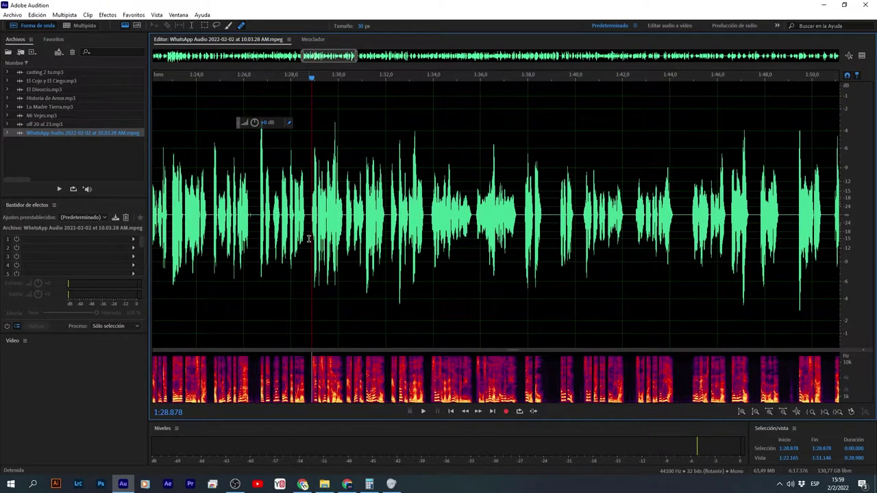
pyautogui.scroll(-5, 309, 238)
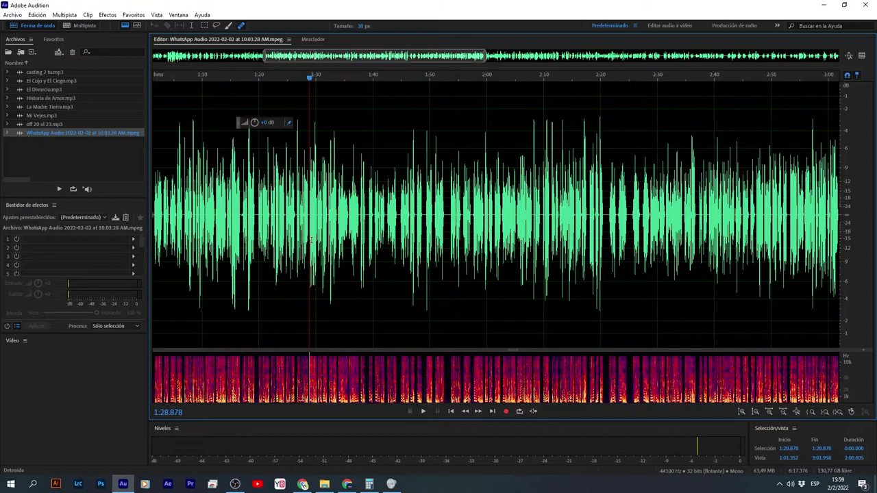
pyautogui.scroll(4, 311, 240)
pyautogui.scroll(5, 310, 231)
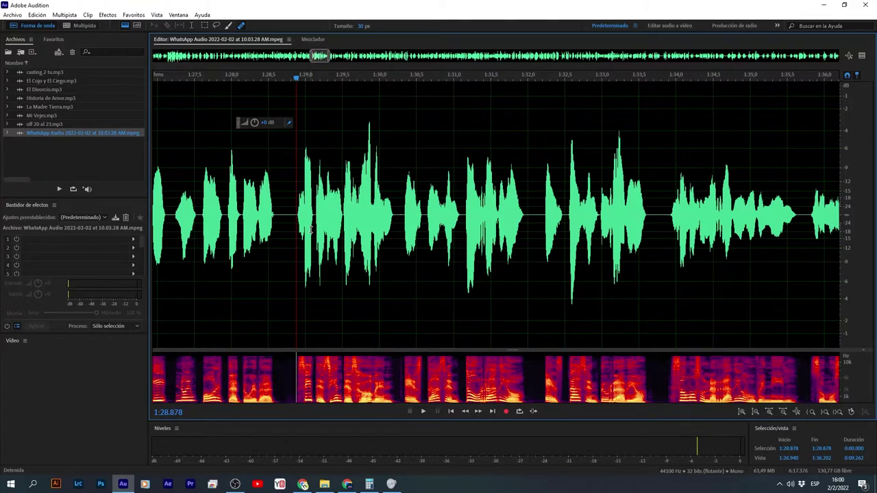
pyautogui.scroll(-8, 309, 231)
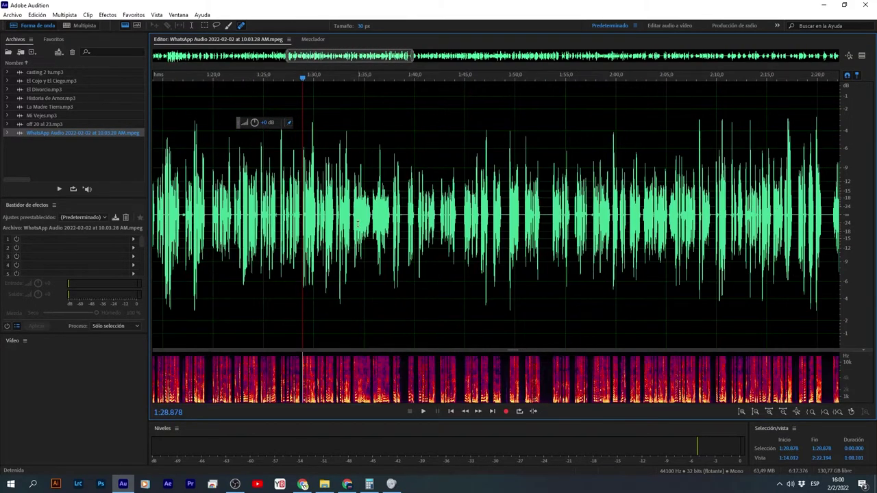
pyautogui.scroll(-2, 395, 229)
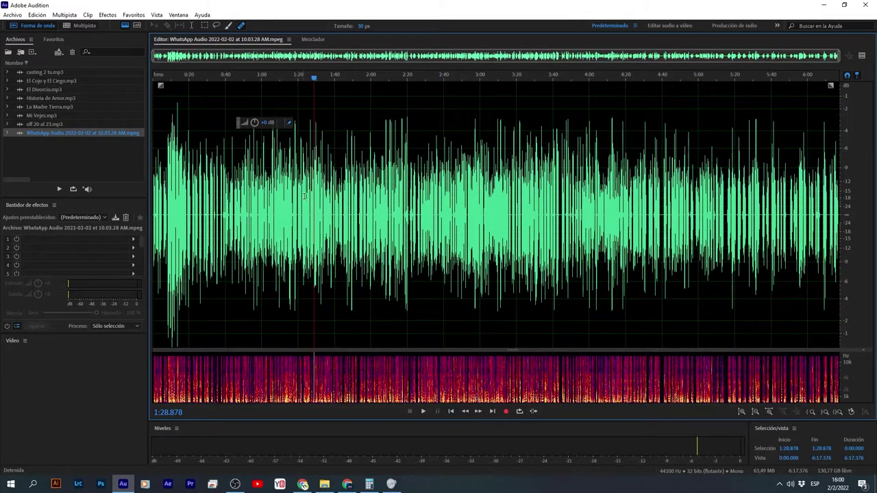
pyautogui.doubleClick(52, 72)
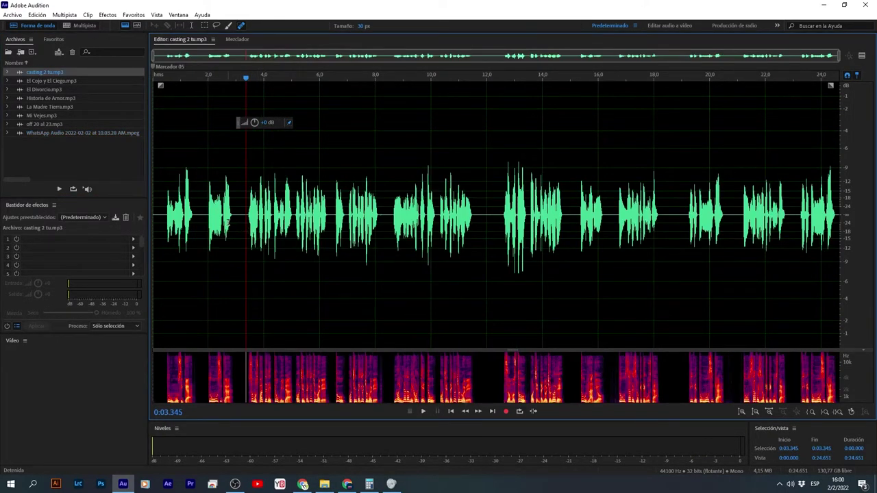
pyautogui.doubleClick(40, 132)
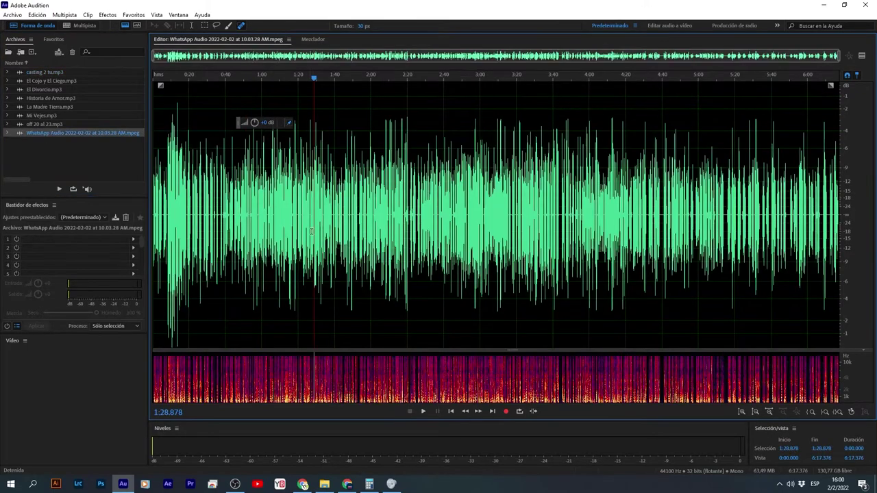
pyautogui.doubleClick(65, 71)
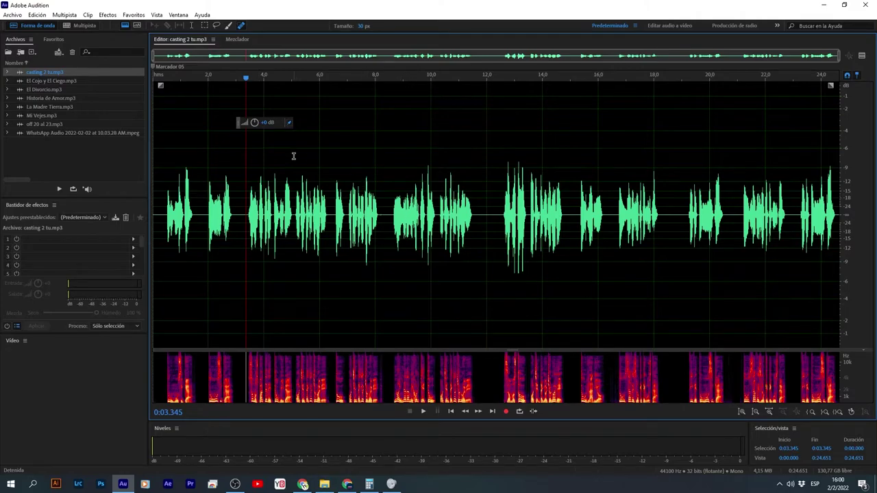
# - Copy the phrase from about 1:28.8 to 1:30.3 in the WhatsApp Audio file
pyautogui.doubleClick(55, 134)
pyautogui.scroll(6, 250, 217)
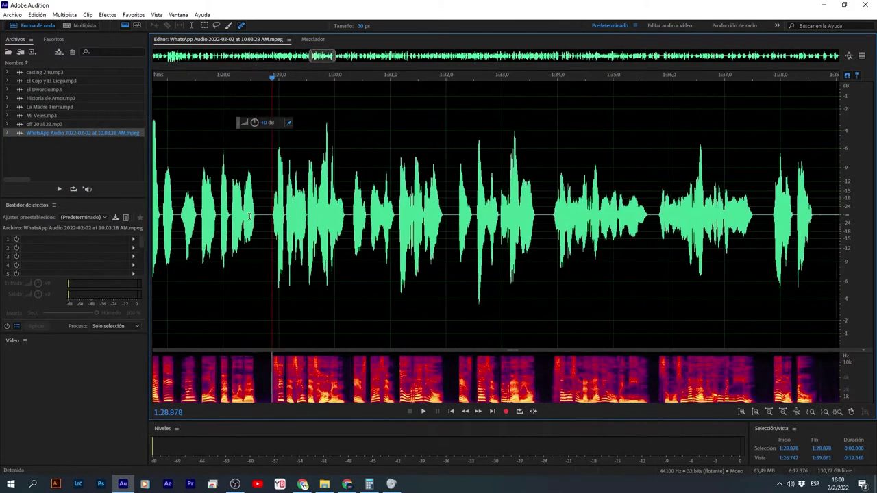
pyautogui.scroll(2, 266, 214)
pyautogui.moveTo(264, 216); pyautogui.dragTo(375, 245)
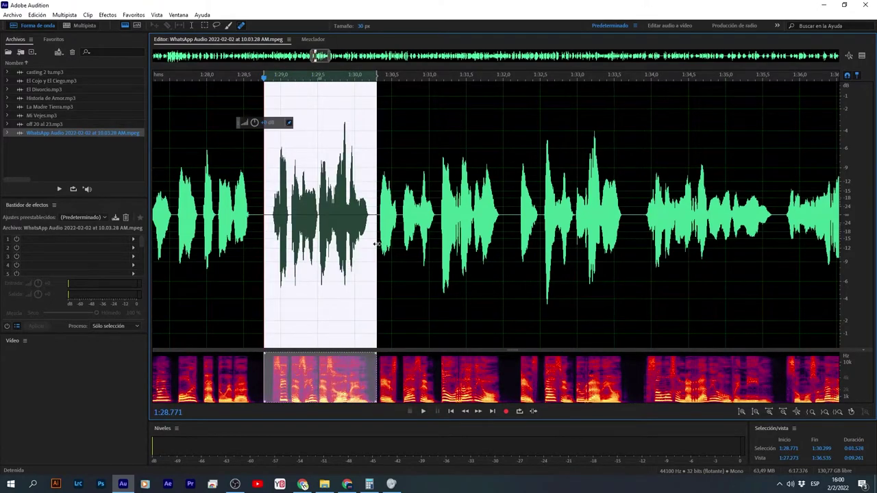
pyautogui.hotkey('ctrl', 'c')
# - Paste the copied WhatsApp phrase into casting 2 tu.mp3 at about 0:03.1, in the gap after its second phrase
pyautogui.doubleClick(71, 72)
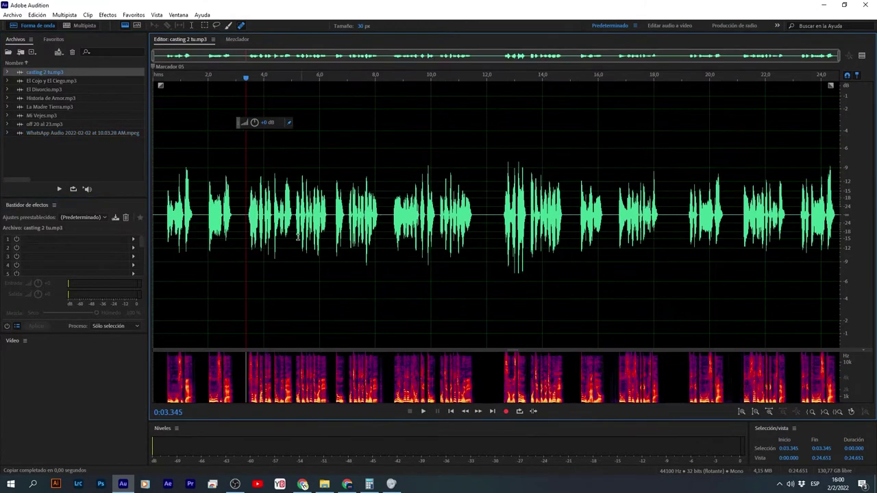
pyautogui.click(239, 231)
pyautogui.hotkey('ctrl', 'v')
pyautogui.click(244, 262)
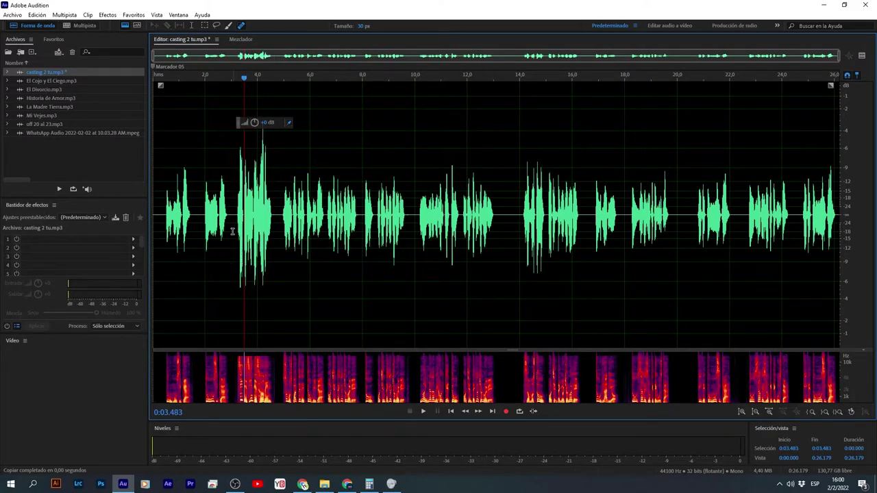
# - Amplify the passage after the pasted phrase, from about 0:04.9 to 0:06.6, to roughly the pasted phrase's level
pyautogui.scroll(2, 233, 231)
pyautogui.scroll(2, 304, 231)
pyautogui.moveTo(349, 233); pyautogui.dragTo(490, 230)
pyautogui.moveTo(264, 121); pyautogui.dragTo(272, 121)
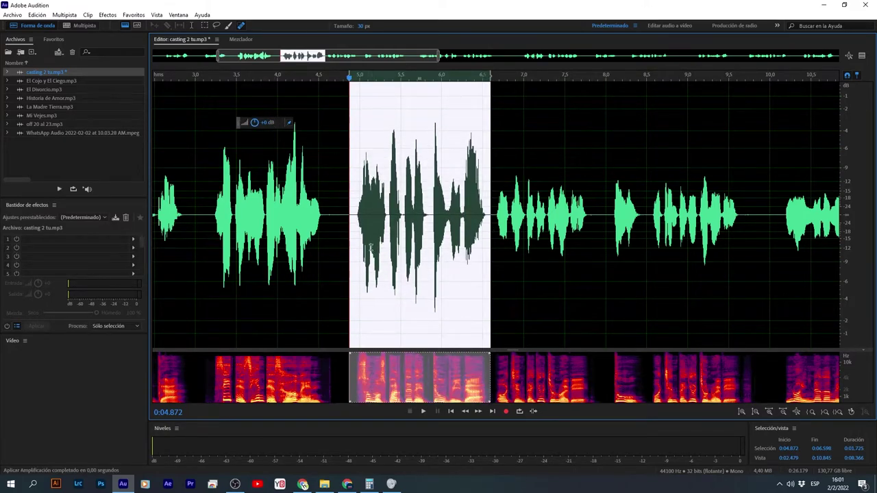
pyautogui.click(368, 252)
# - Compare the pasted phrase at about 0:03.0–0:04.7 with the amplified passage at about 0:04.8–0:06.7 by selecting each in turn
pyautogui.scroll(-3, 307, 296)
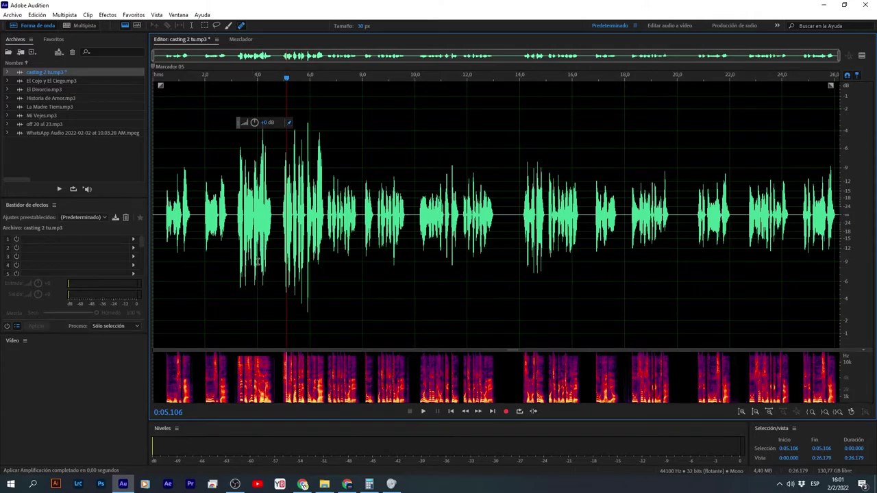
pyautogui.scroll(2, 280, 255)
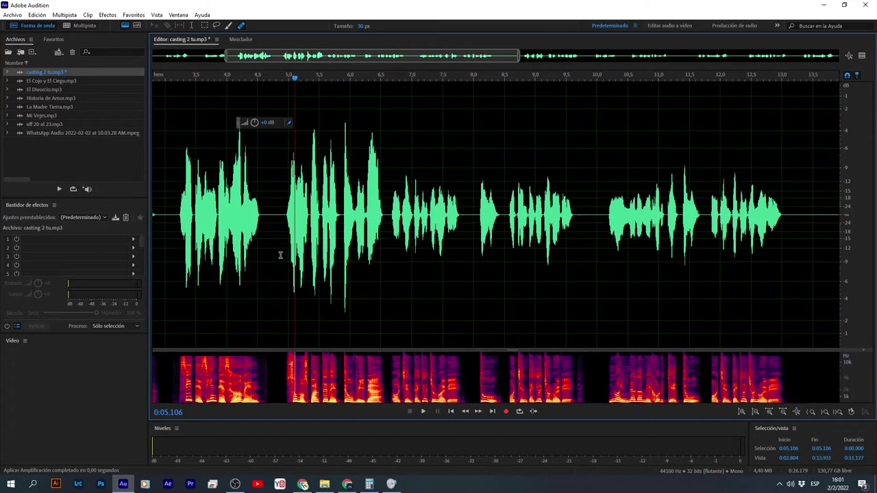
pyautogui.click(281, 255)
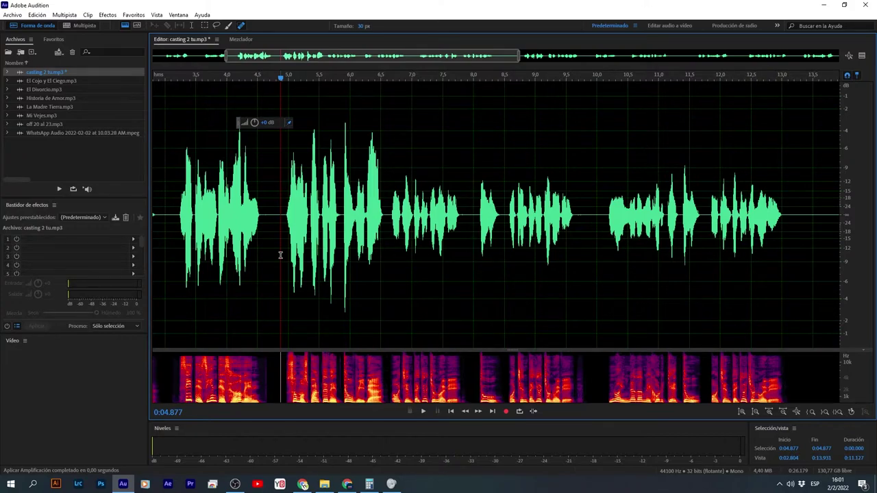
pyautogui.moveTo(165, 226); pyautogui.dragTo(272, 243)
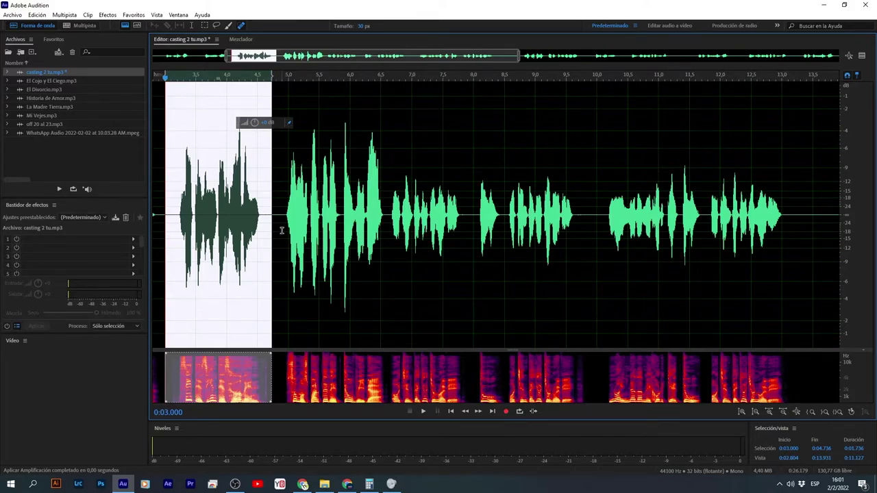
pyautogui.click(281, 221)
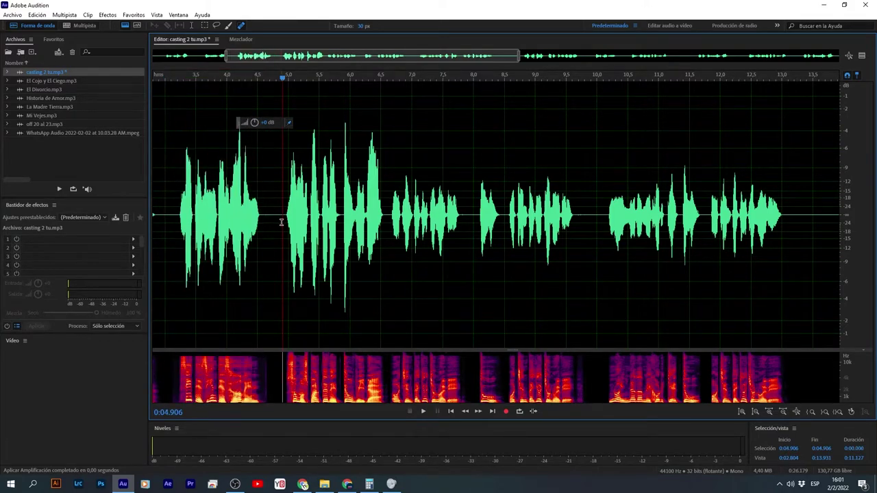
pyautogui.moveTo(278, 228); pyautogui.dragTo(389, 244)
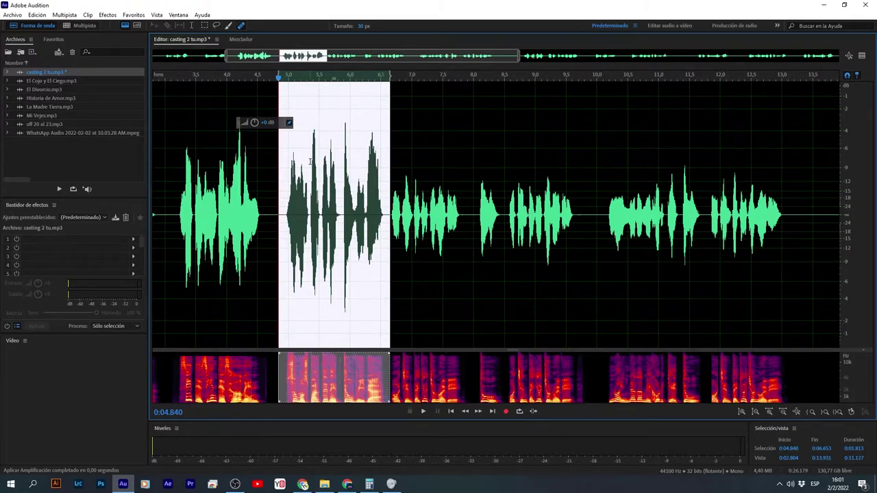
pyautogui.click(311, 183)
pyautogui.scroll(-3, 317, 187)
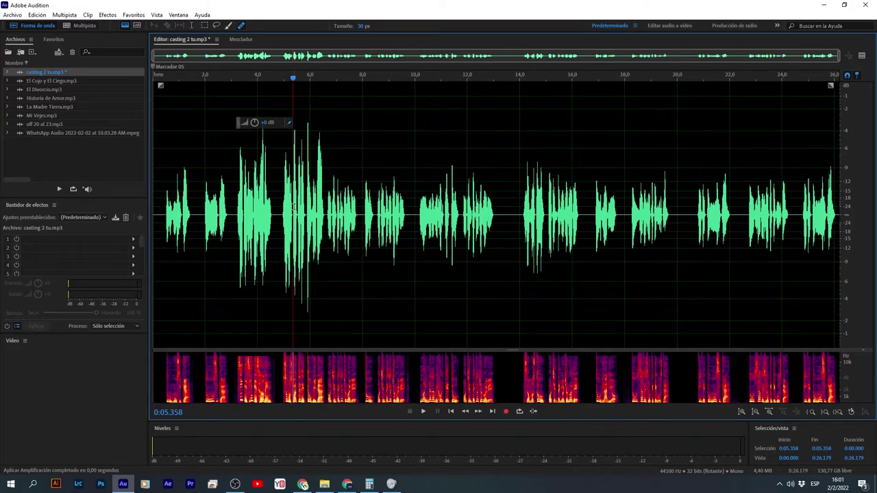
# - Undo the amplification and the pasted phrase in casting 2 tu.mp3, and place the playhead at about 0:05.2
pyautogui.moveTo(280, 208); pyautogui.dragTo(325, 207)
pyautogui.hotkey('ctrl', 'z')
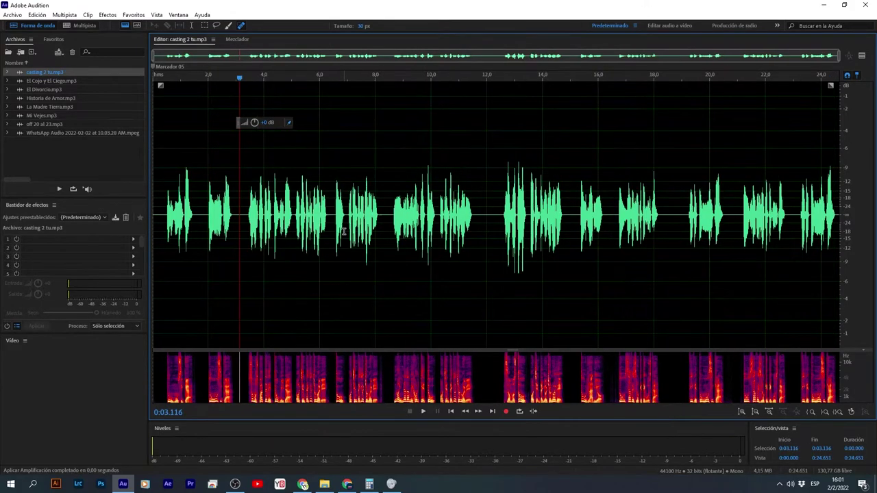
pyautogui.click(298, 245)
# - View the whole WhatsApp Audio waveform once more, and return to casting 2 tu.mp3 to compare their levels
pyautogui.doubleClick(73, 134)
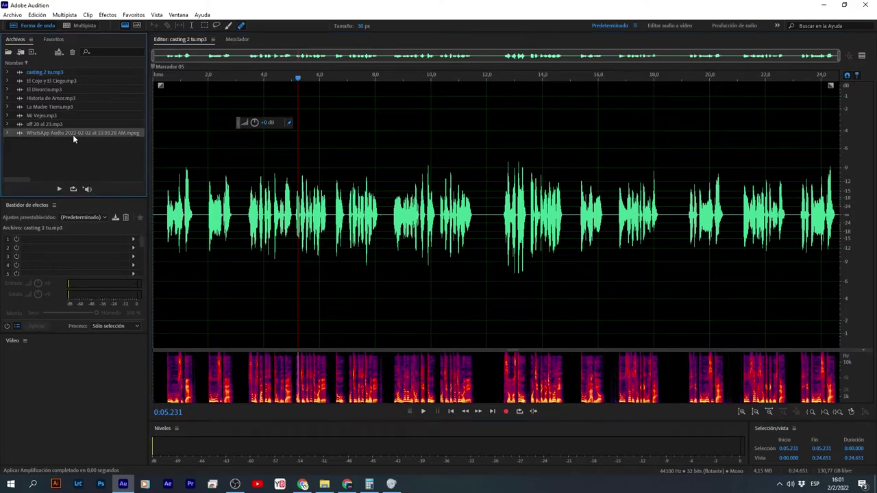
pyautogui.click(323, 244)
pyautogui.scroll(-10, 323, 243)
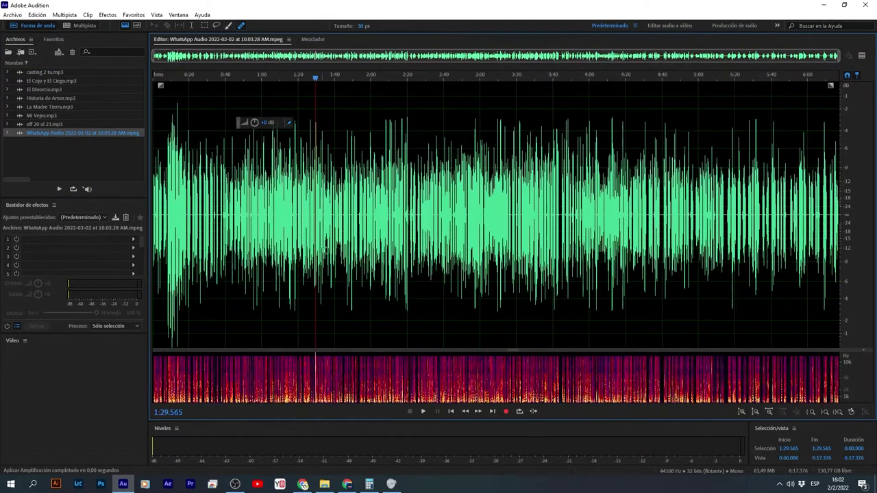
pyautogui.doubleClick(38, 74)
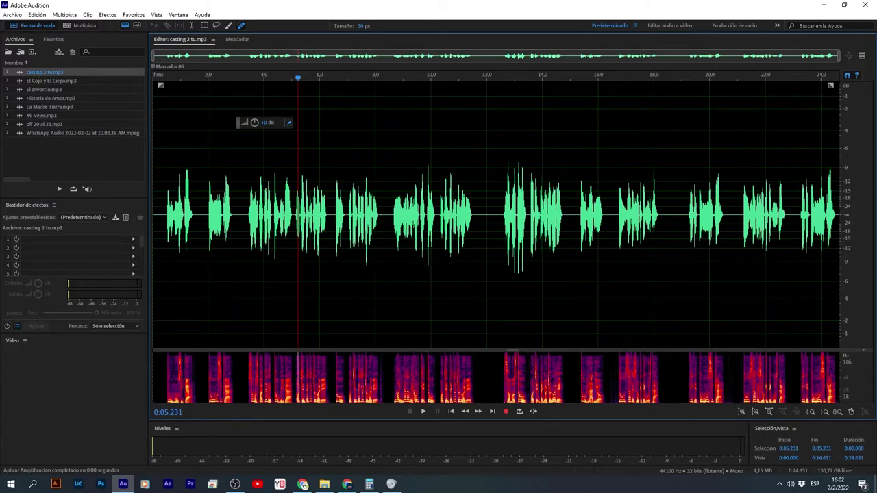
pyautogui.click(342, 216)
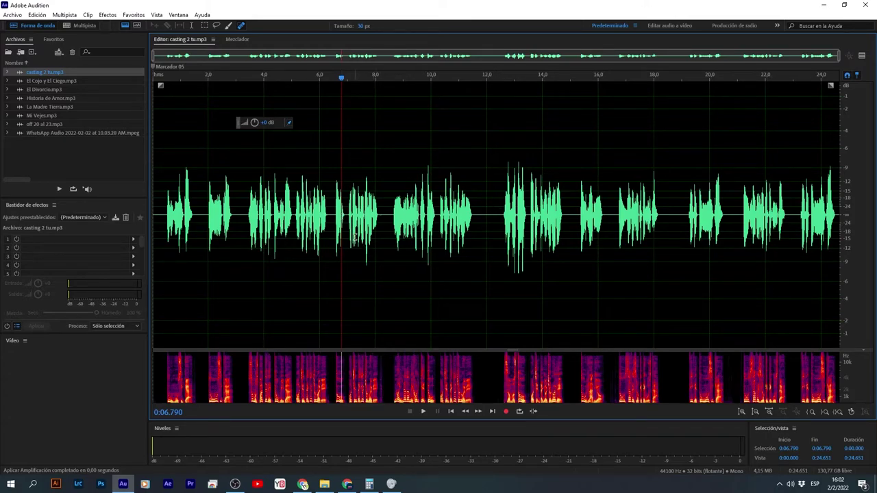
pyautogui.click(347, 227)
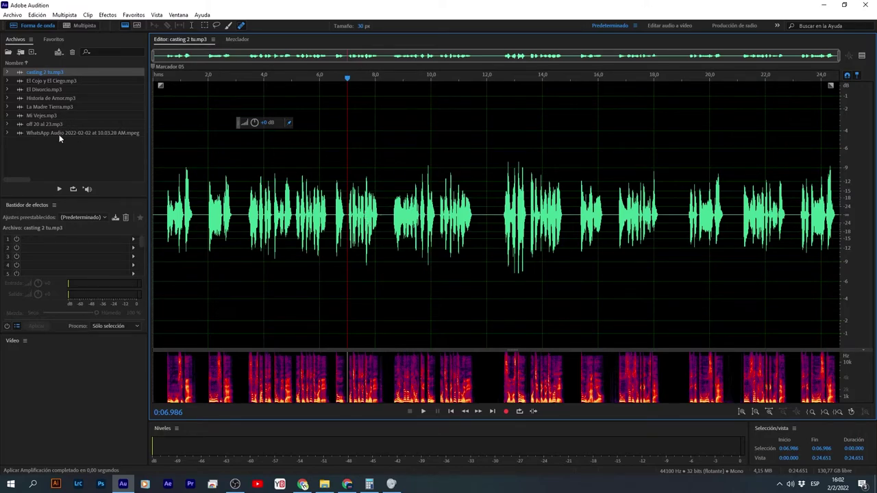
# - Open Historia de Amor.mp3 and listen to the passage from 1:38.0 to about 1:41
pyautogui.doubleClick(51, 99)
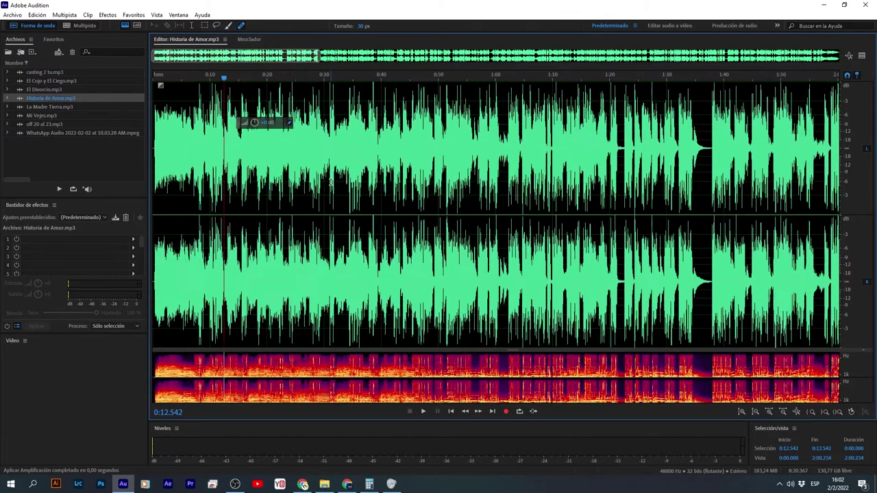
pyautogui.scroll(5, 287, 163)
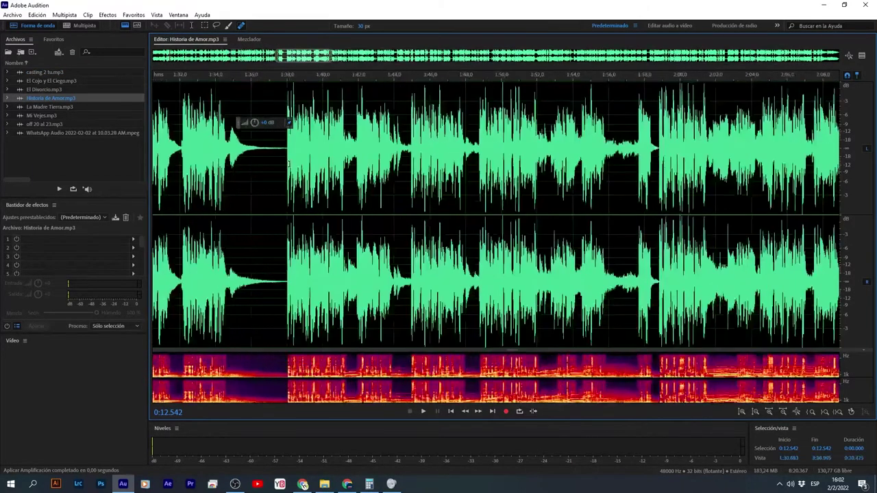
pyautogui.scroll(3, 287, 163)
pyautogui.click(280, 150)
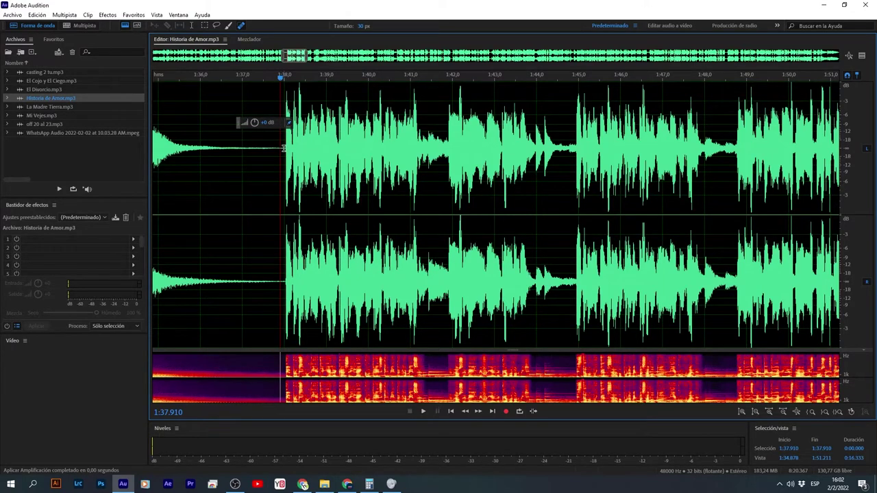
pyautogui.click(281, 149)
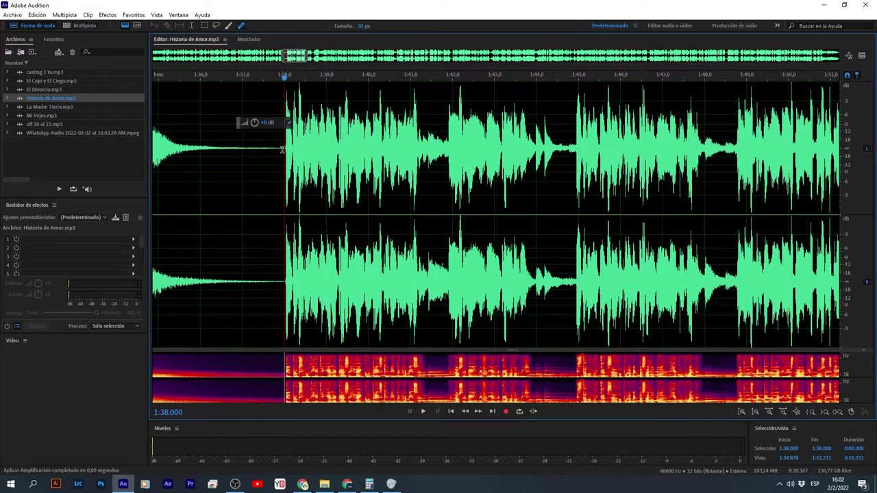
pyautogui.press('space')
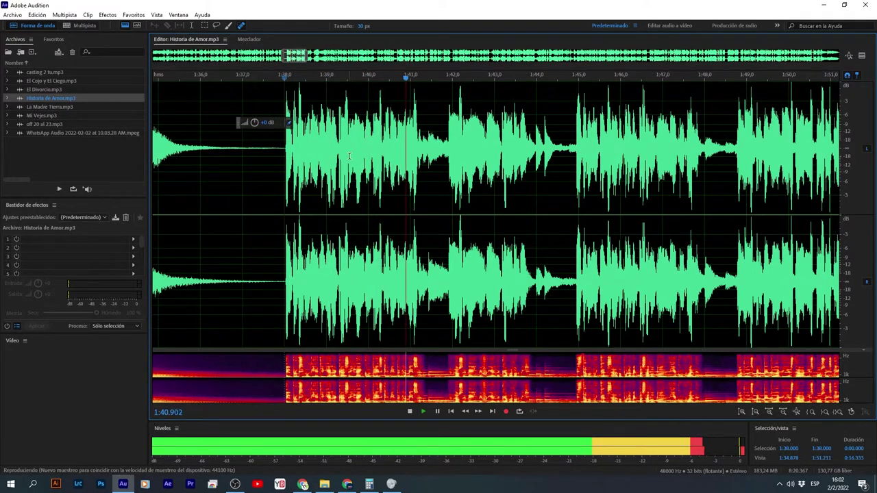
pyautogui.press('space')
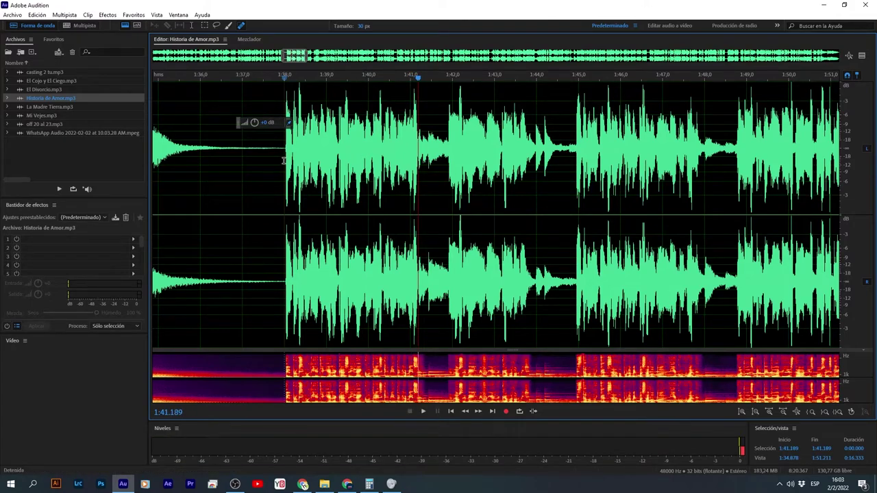
# - Open El Divorcio.mp3 and listen to the passage from about 1:47.6 to 1:53.1
pyautogui.doubleClick(53, 89)
pyautogui.scroll(-5, 350, 188)
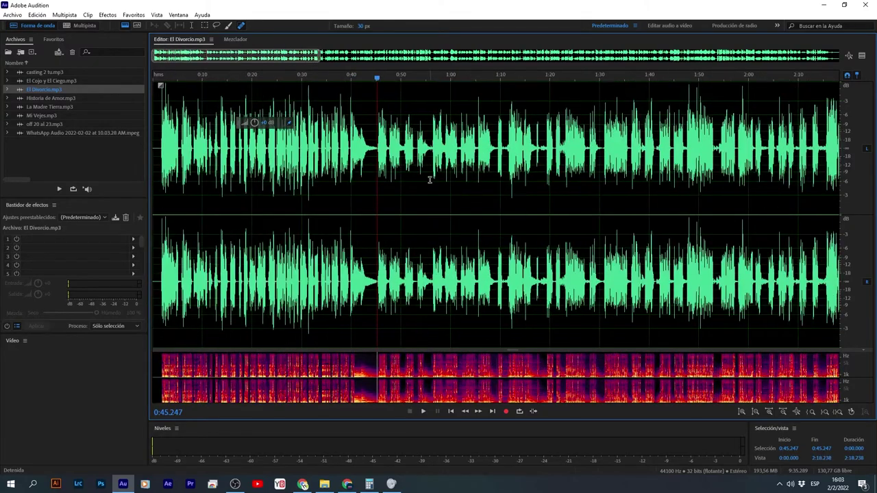
pyautogui.scroll(5, 424, 175)
pyautogui.click(388, 171)
pyautogui.press('space')
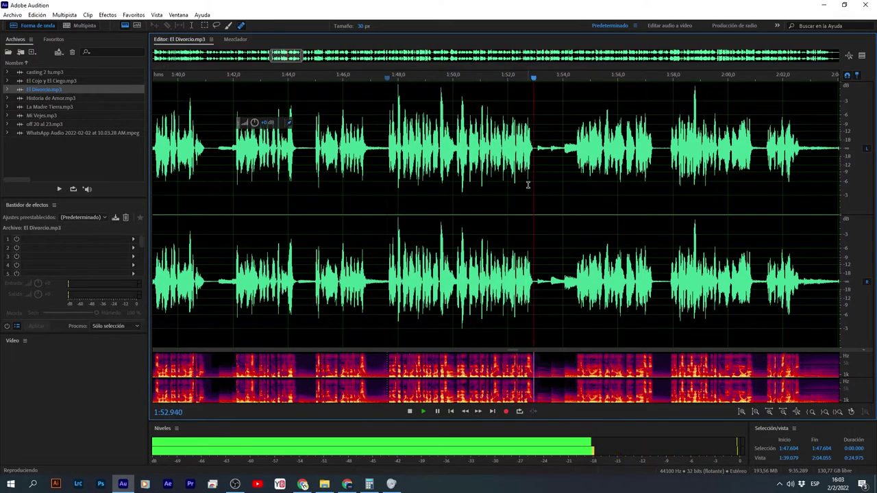
pyautogui.press('space')
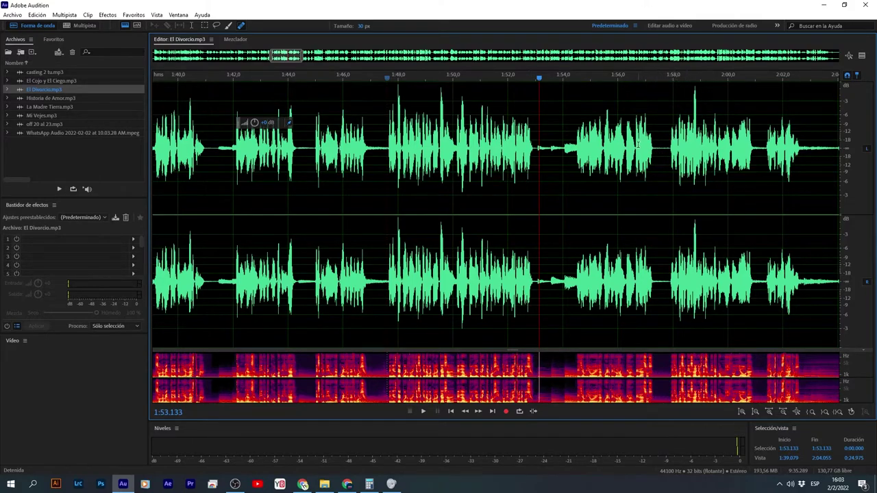
# - Return the playhead to about 1:47.6 in El Divorcio.mp3 and view Historia de Amor.mp3 again to compare their levels
pyautogui.click(433, 184)
pyautogui.click(386, 166)
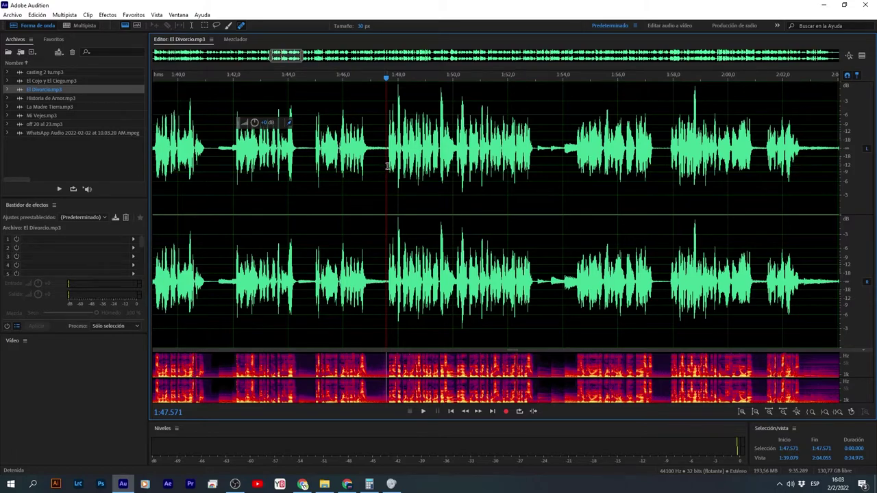
pyautogui.click(387, 163)
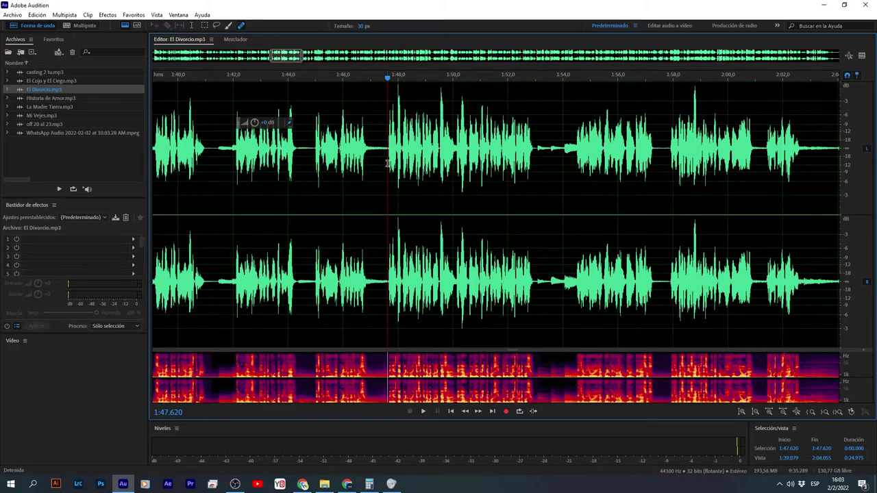
pyautogui.doubleClick(72, 99)
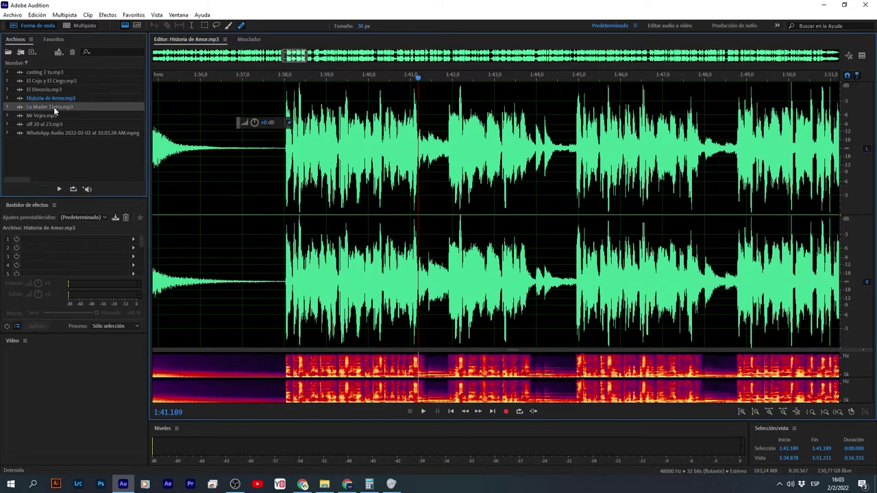
# - Open La Madre Tierra.mp3, listen from 2:36 to about 2:40, and examine the level across the wider waveform
pyautogui.doubleClick(52, 108)
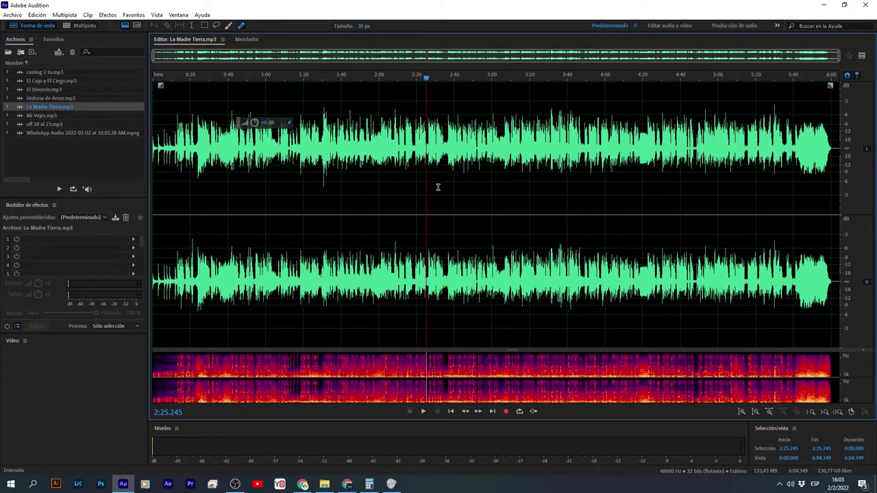
pyautogui.scroll(8, 445, 161)
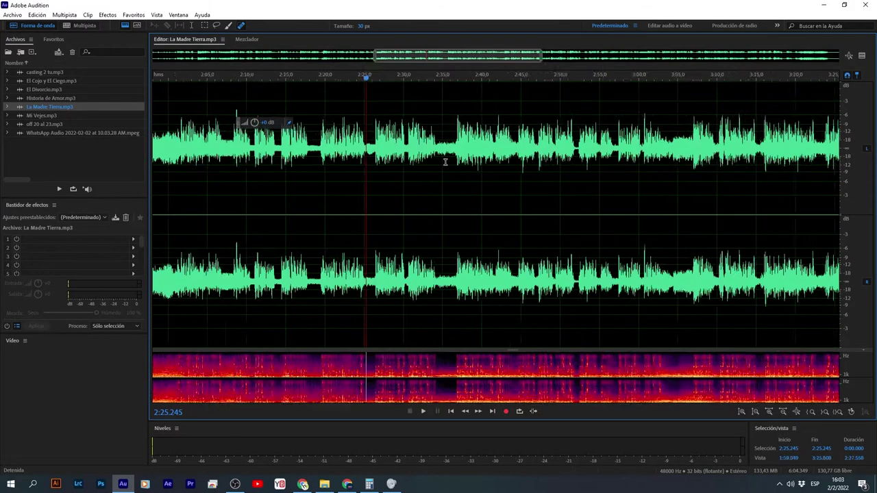
pyautogui.click(459, 165)
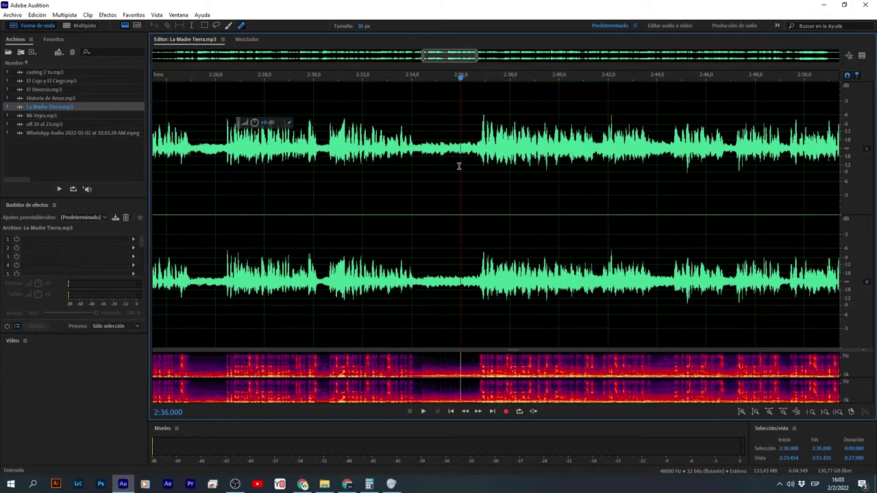
pyautogui.press('space')
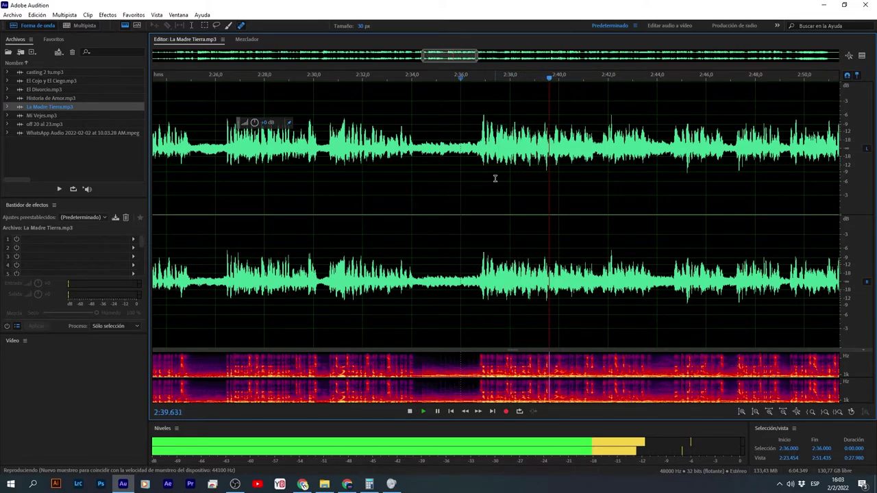
pyautogui.press('space')
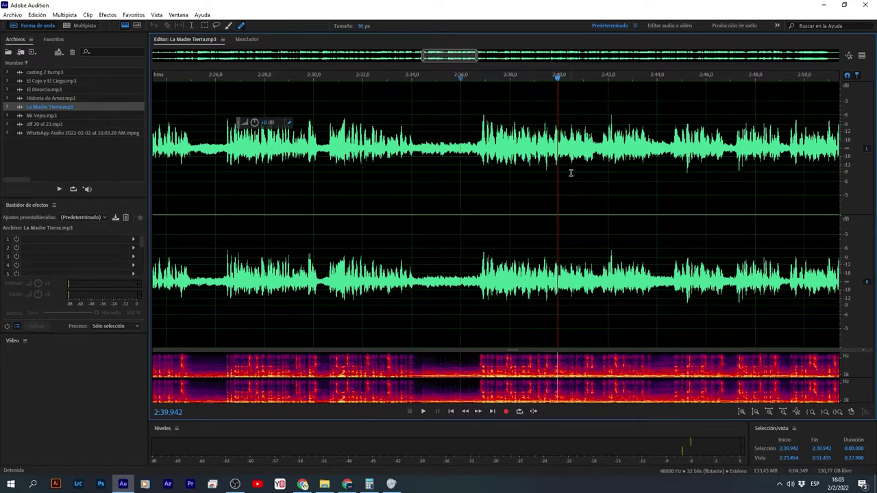
pyautogui.scroll(-3, 490, 227)
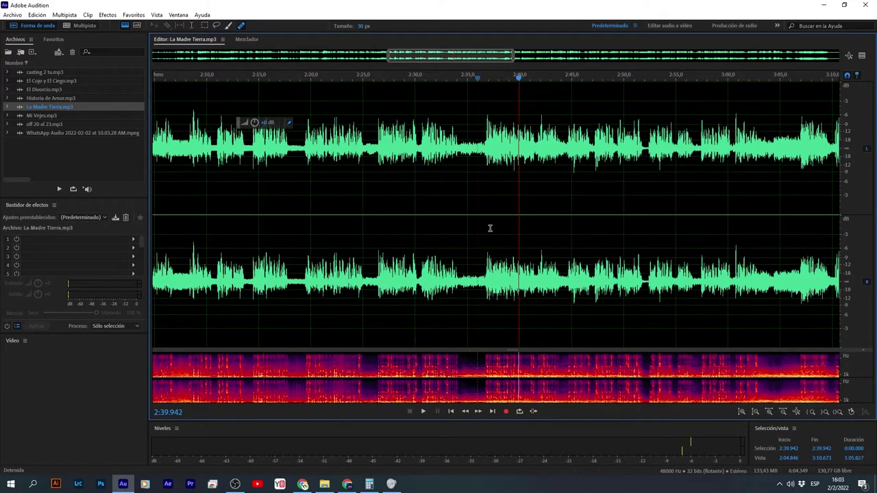
pyautogui.scroll(-5, 488, 227)
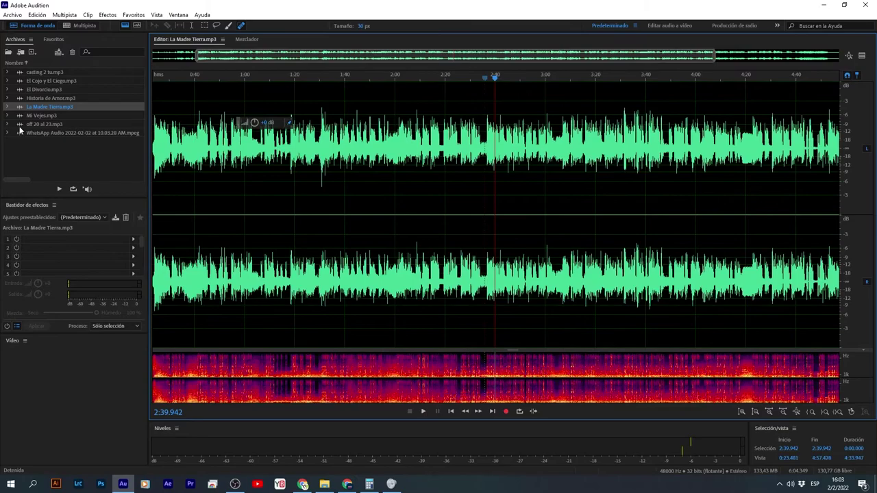
# - Open Mi Vejes.mp3 and play a short passage from about 0:41.3 to 0:43.5
pyautogui.click(47, 116)
pyautogui.doubleClick(48, 116)
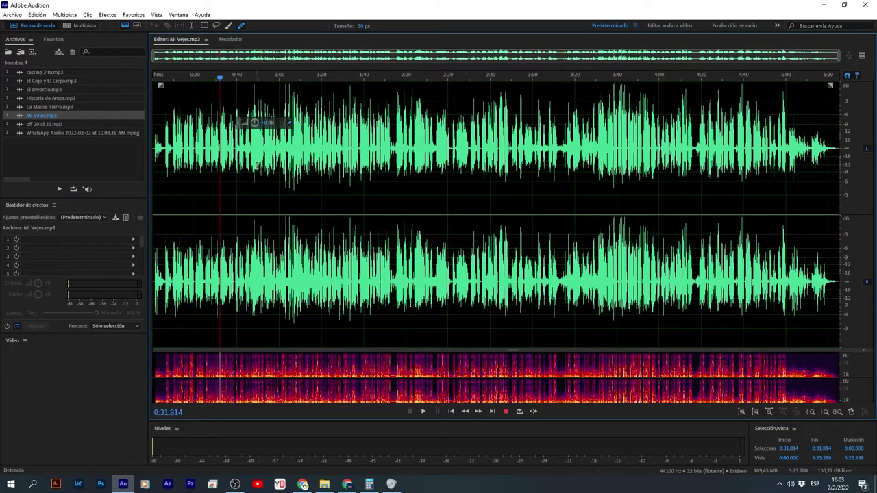
pyautogui.click(205, 170)
pyautogui.scroll(7, 212, 164)
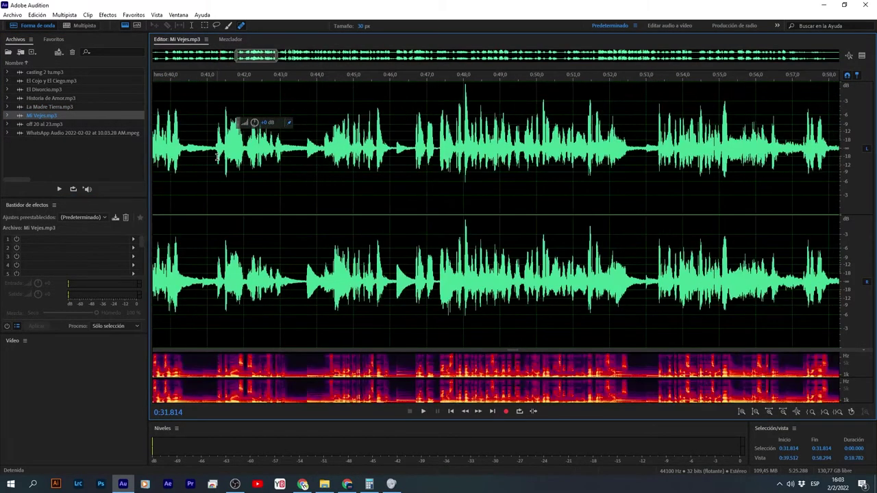
pyautogui.press('space')
pyautogui.scroll(-8, 257, 171)
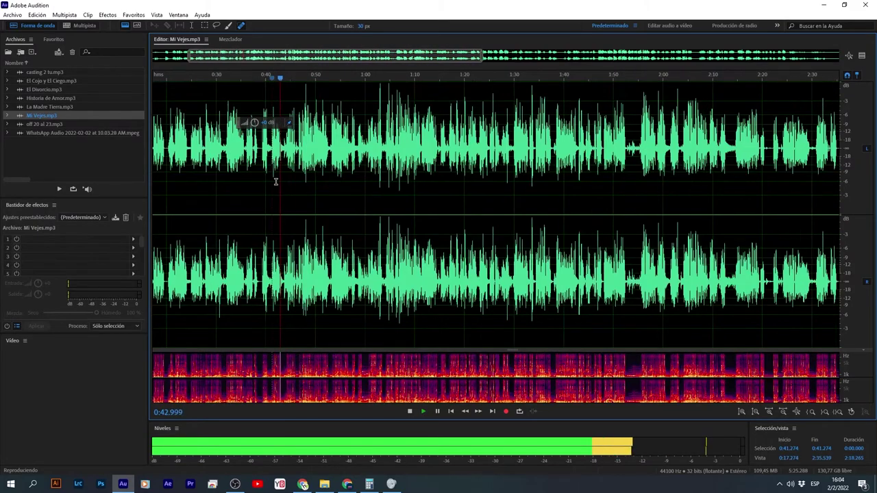
pyautogui.press('space')
# - Listen to the opening phrases of Mi Vejes.mp3 from about 0:06, skipping to about 0:09.4 and stopping near 0:14.6
pyautogui.scroll(5, 164, 167)
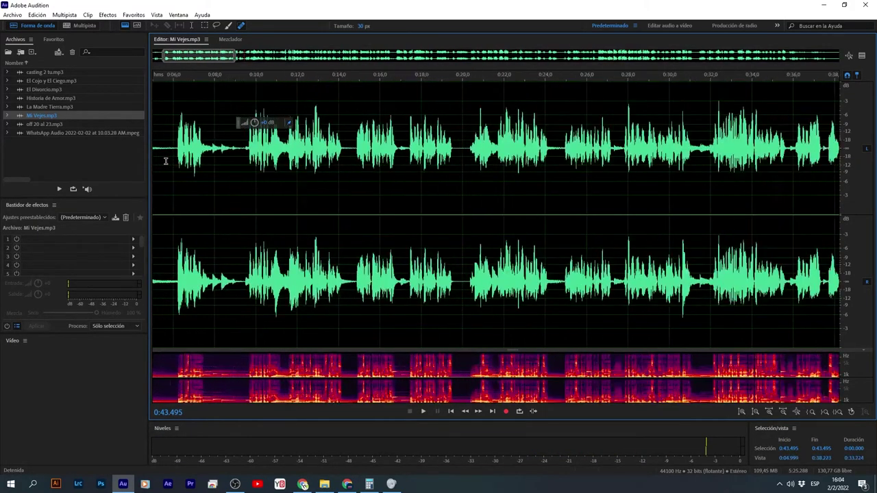
pyautogui.click(174, 165)
pyautogui.press('space')
pyautogui.click(244, 167)
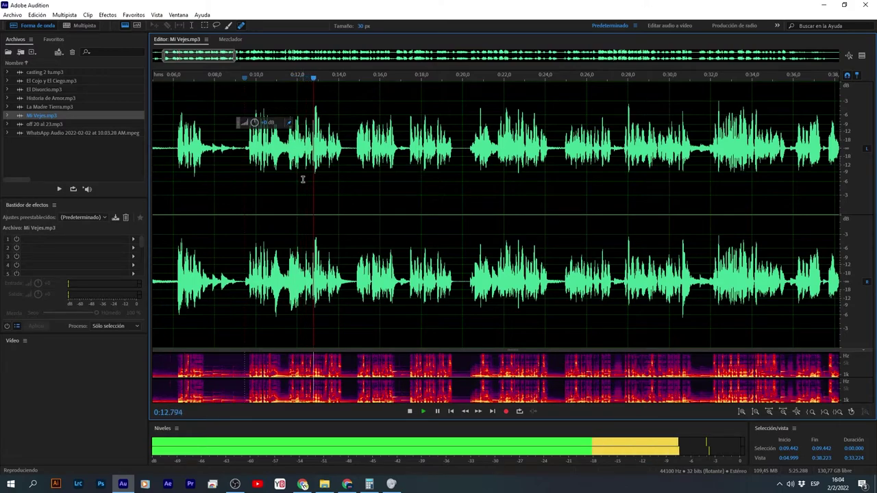
pyautogui.press('space')
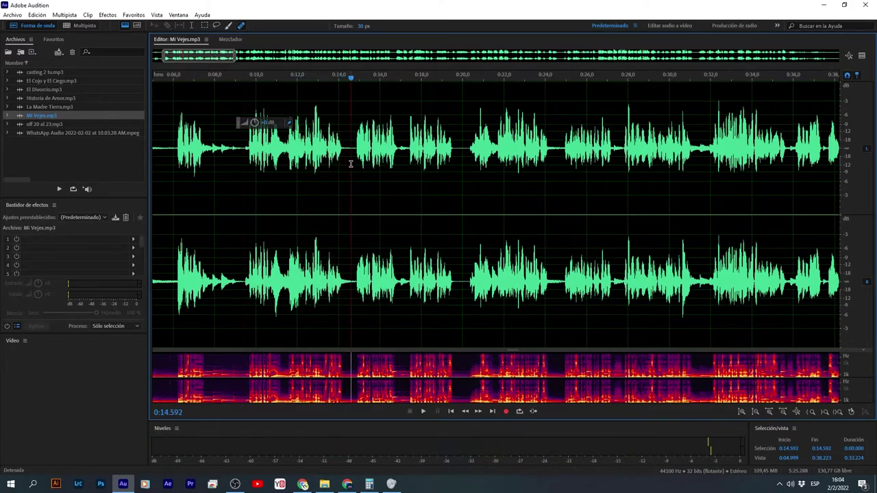
pyautogui.scroll(-3, 351, 168)
pyautogui.scroll(-2, 351, 168)
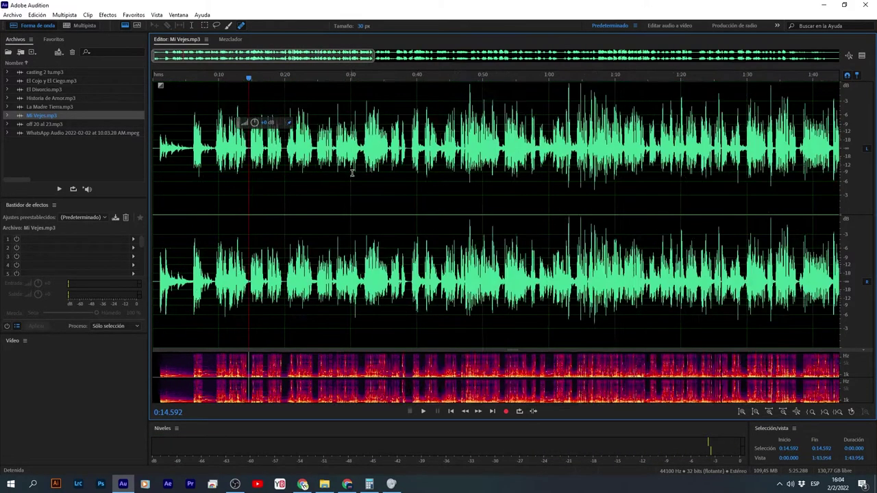
# - Open off 20 al 23.mp3, play briefly from 5:50 after Marcador 06, and examine the levels across the whole waveform
pyautogui.doubleClick(43, 124)
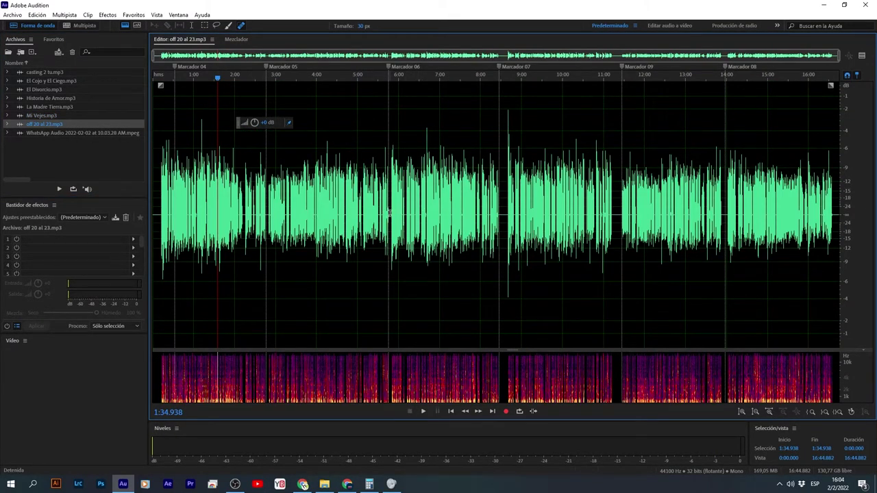
pyautogui.scroll(8, 391, 212)
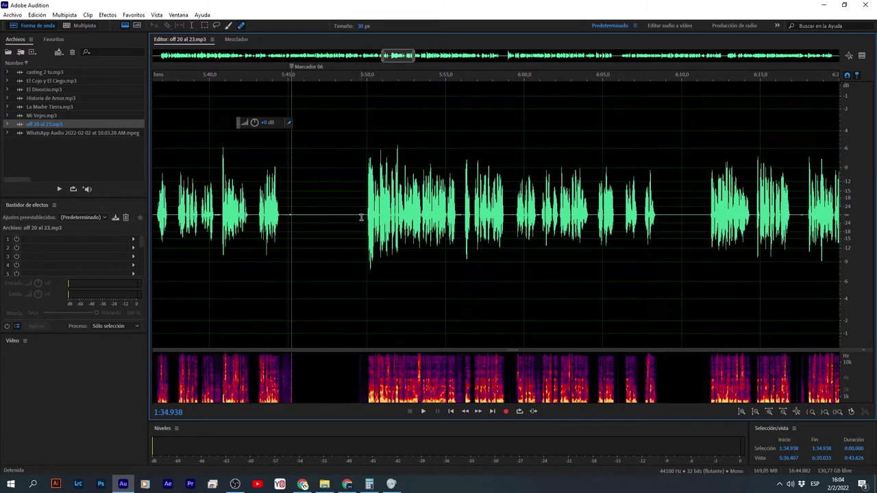
pyautogui.click(366, 215)
pyautogui.scroll(-2, 366, 215)
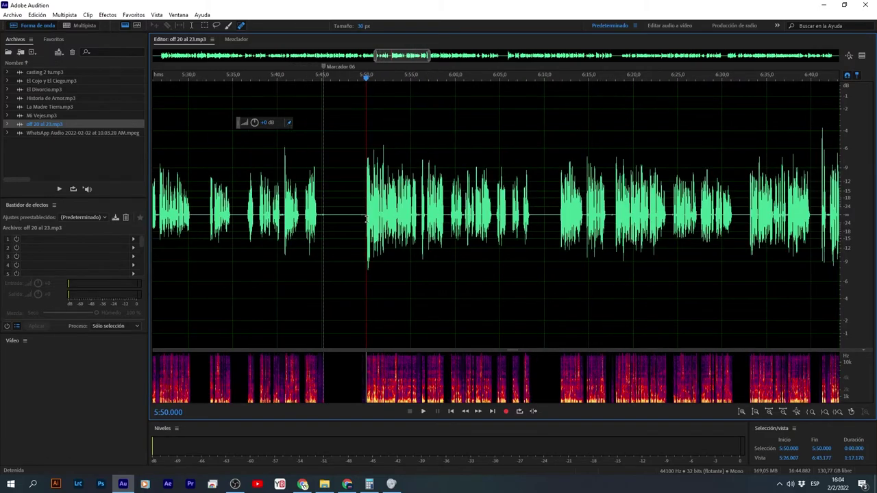
pyautogui.scroll(2, 387, 231)
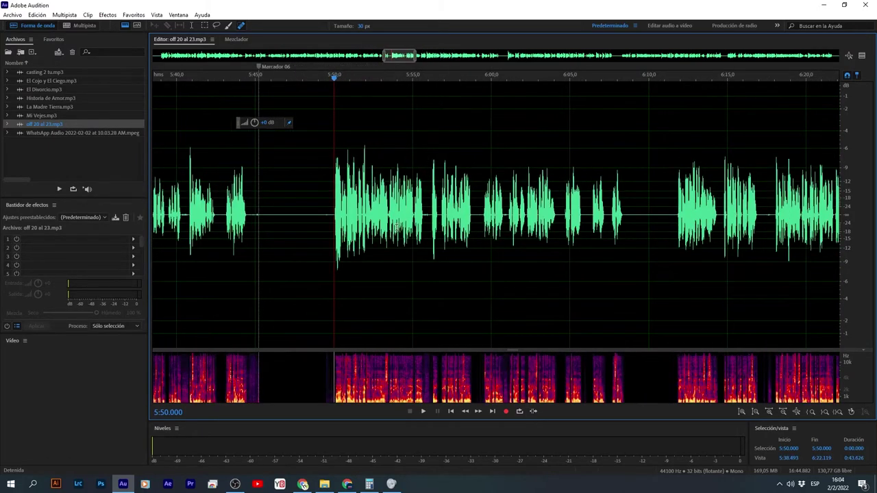
pyautogui.scroll(2, 429, 232)
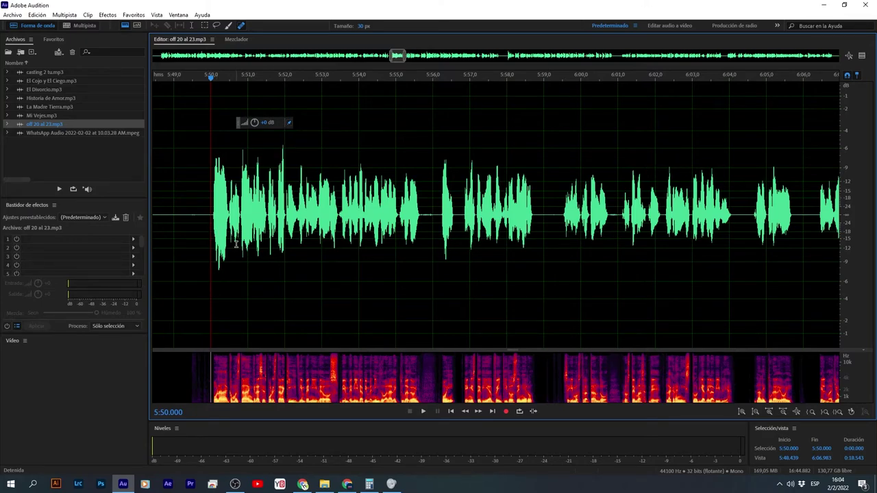
pyautogui.press('space')
pyautogui.press('space')
pyautogui.scroll(-2, 312, 252)
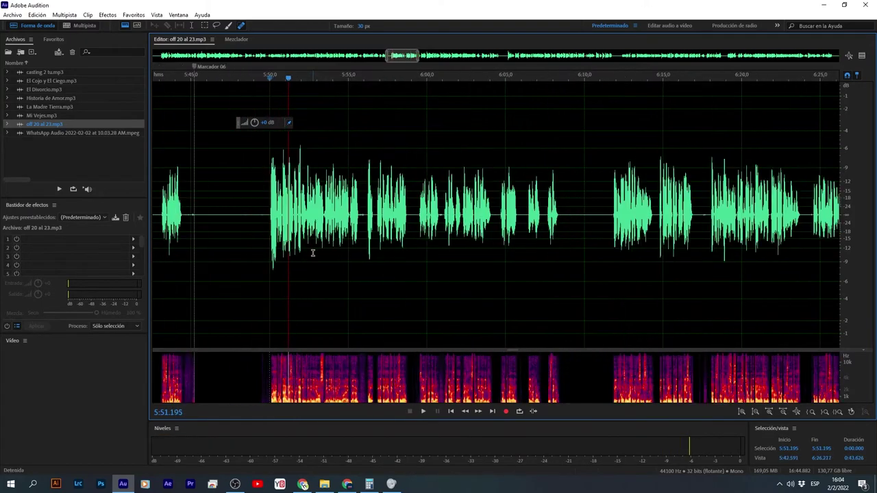
pyautogui.scroll(-6, 312, 252)
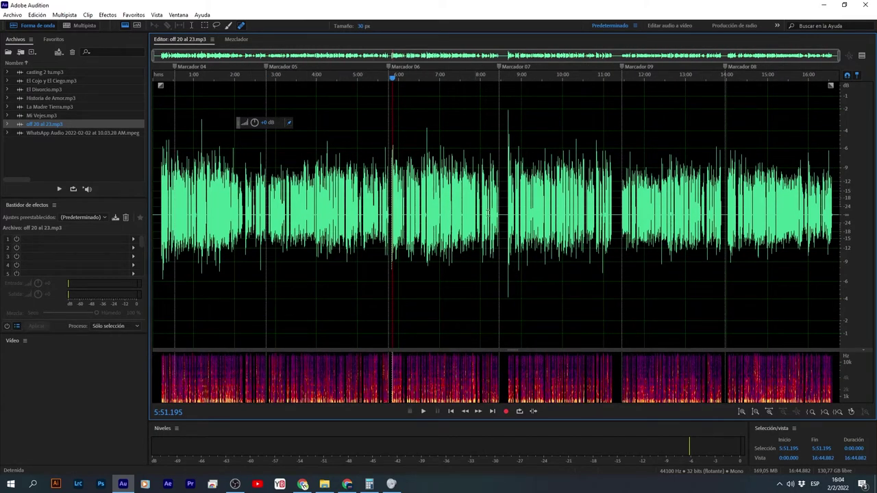
# - Examine the off 20 al 23.mp3 waveform around Marcador 09 and play the passage from about 11:28 to 11:33.9
pyautogui.moveTo(655, 205); pyautogui.dragTo(153, 226)
pyautogui.click(626, 224)
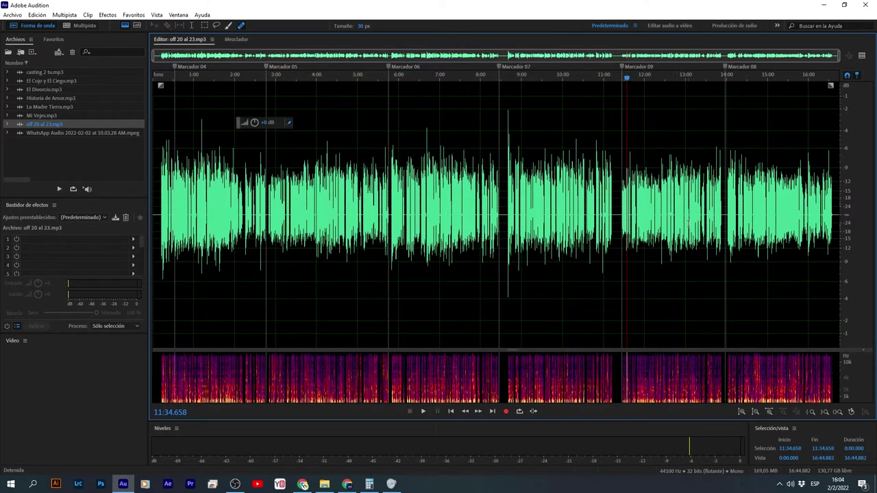
pyautogui.scroll(2, 685, 223)
pyautogui.scroll(2, 582, 227)
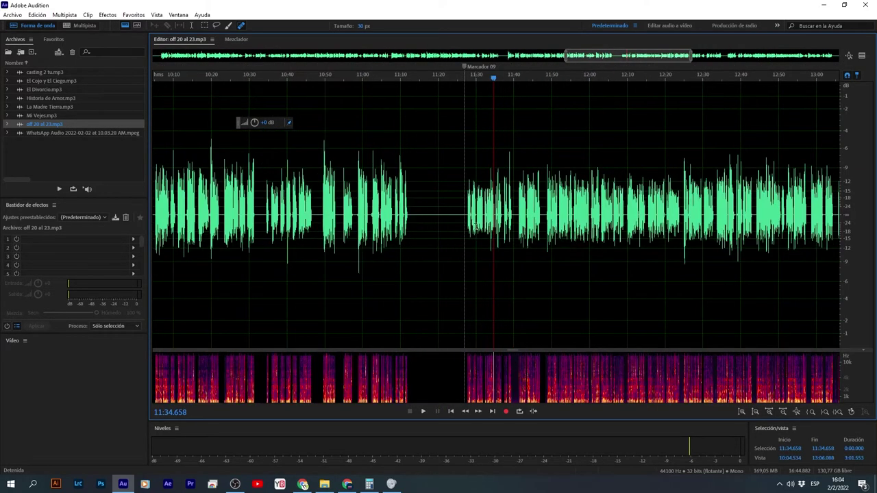
pyautogui.click(458, 223)
pyautogui.press('space')
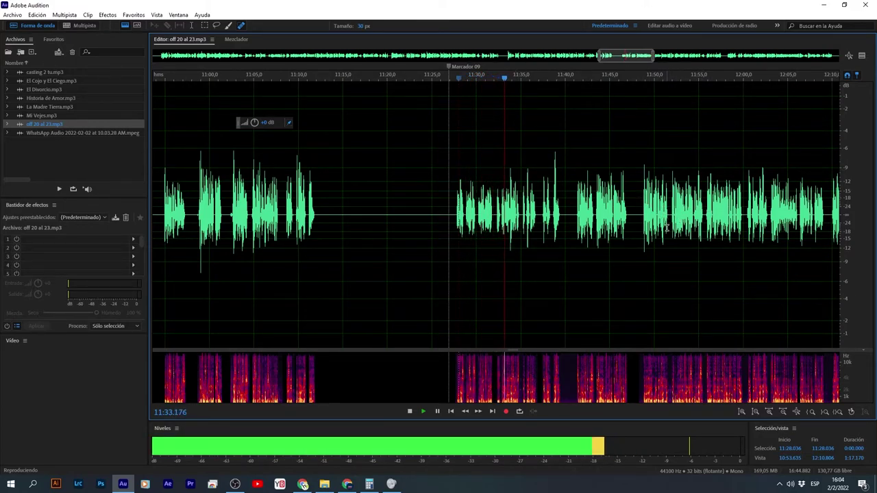
pyautogui.press('space')
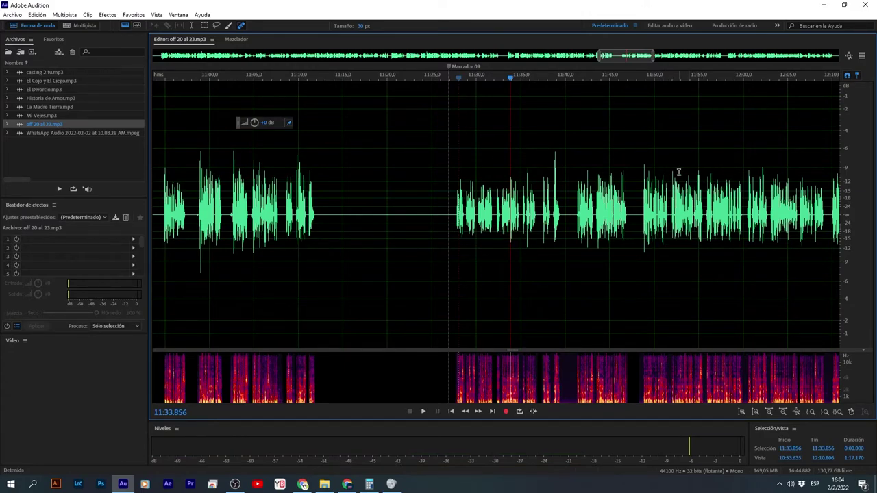
# - Play a short passage after Marcador 09, from about 11:48.8 to 11:51.6
pyautogui.click(538, 217)
pyautogui.scroll(-5, 536, 221)
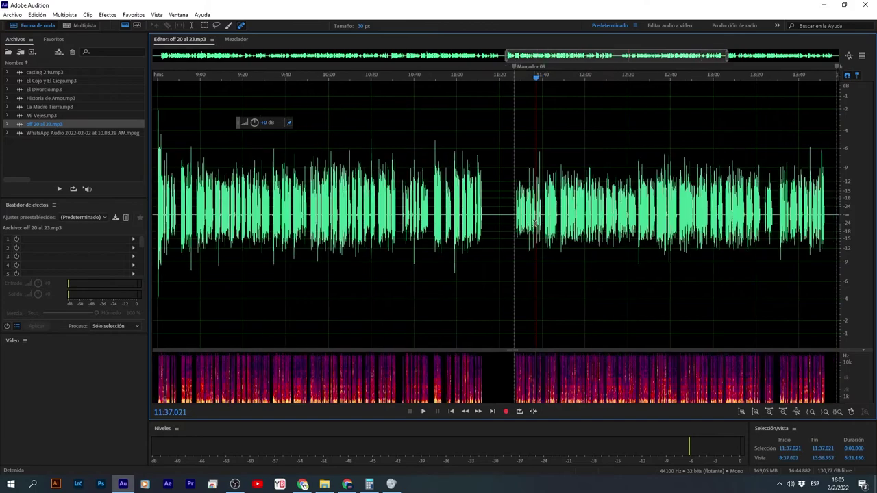
pyautogui.click(560, 215)
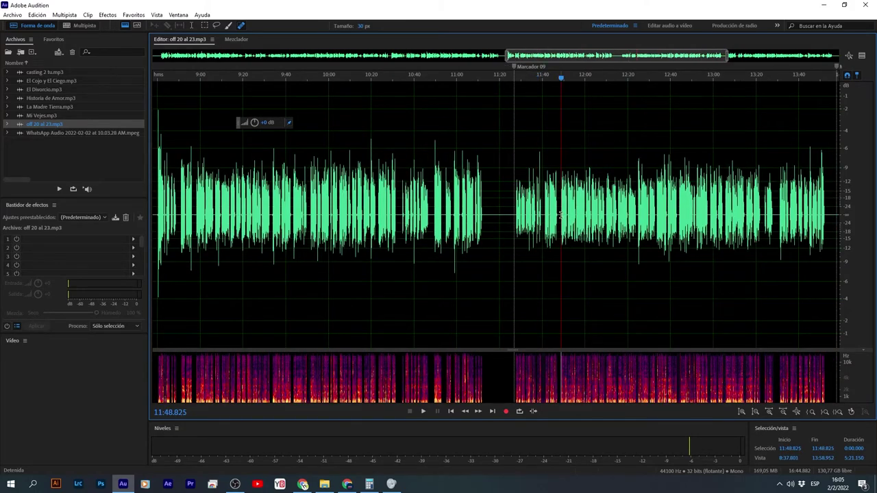
pyautogui.press('space')
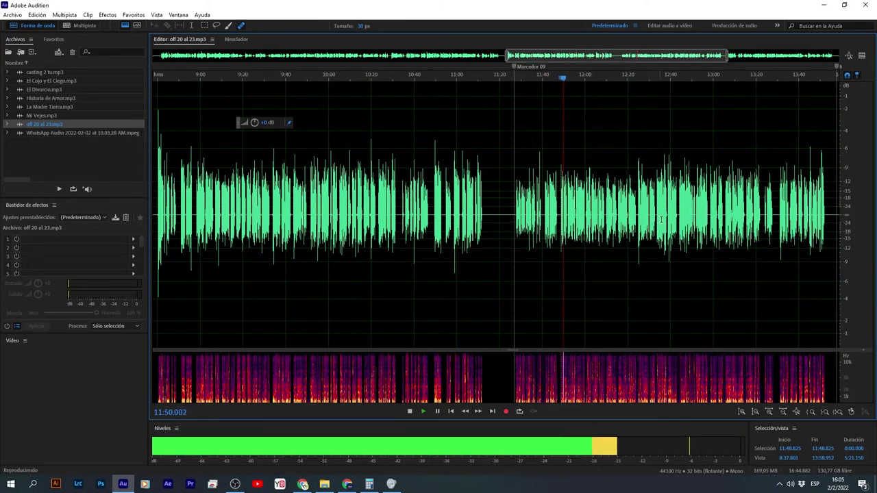
pyautogui.press('space')
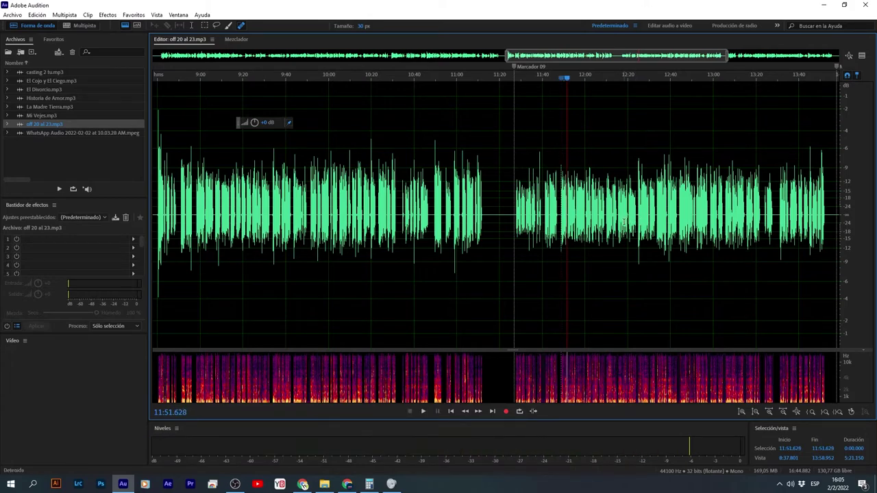
# - Highlight the recording from about 0:18 to its end to review the overall level, and clear the selection at 7:00
pyautogui.scroll(-5, 623, 228)
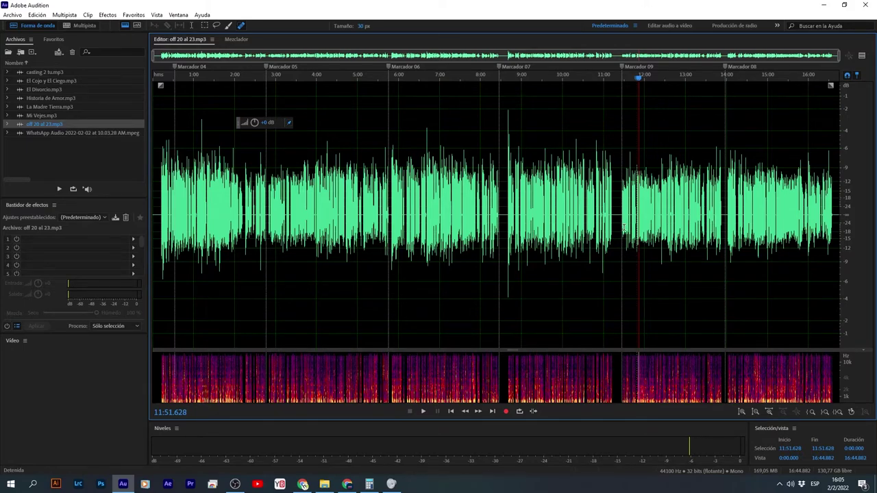
pyautogui.moveTo(165, 232); pyautogui.dragTo(874, 231)
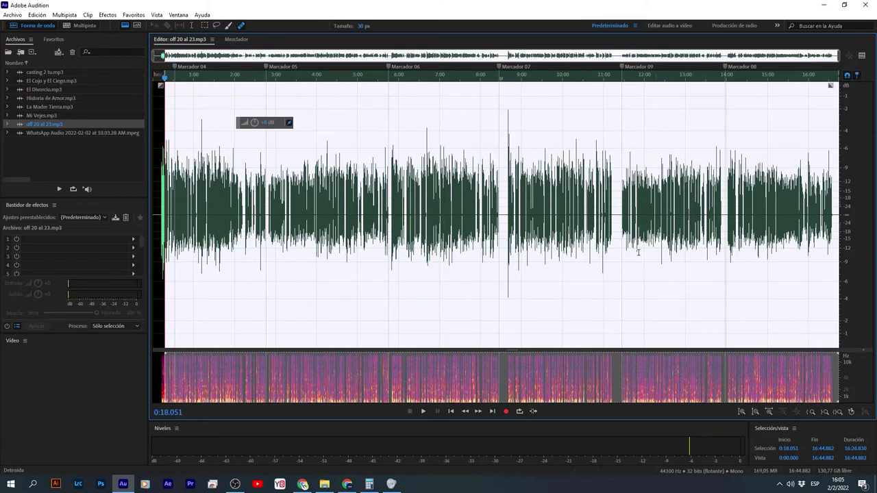
pyautogui.click(439, 211)
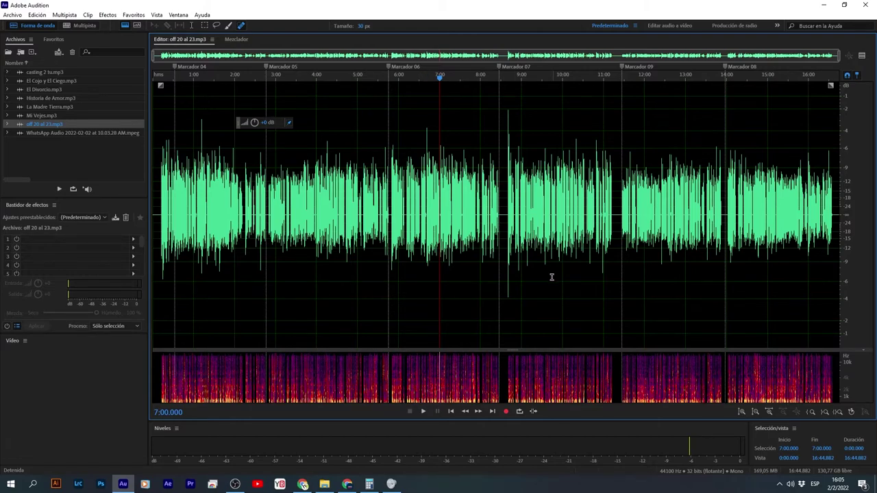
# - Examine the levels between Marcador 06 and Marcador 07, around 6:46, and compare them with the whole waveform
pyautogui.click(457, 235)
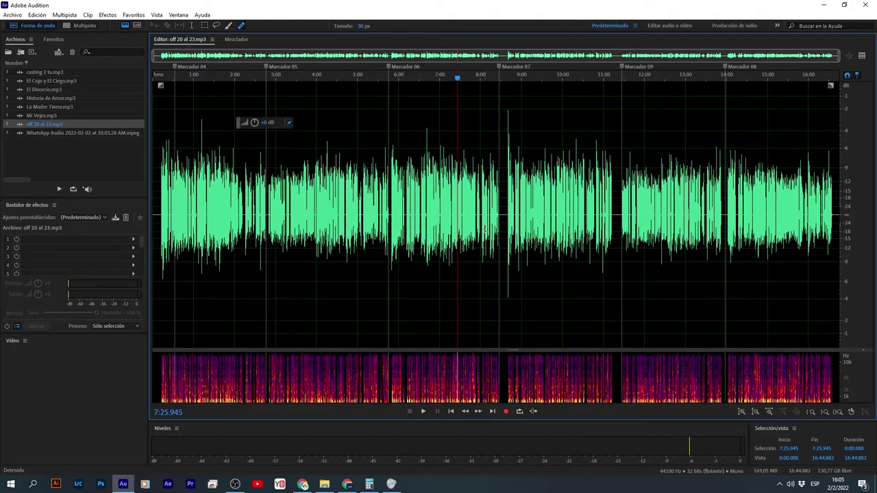
pyautogui.scroll(2, 485, 229)
pyautogui.moveTo(511, 207); pyautogui.dragTo(320, 225)
pyautogui.click(387, 221)
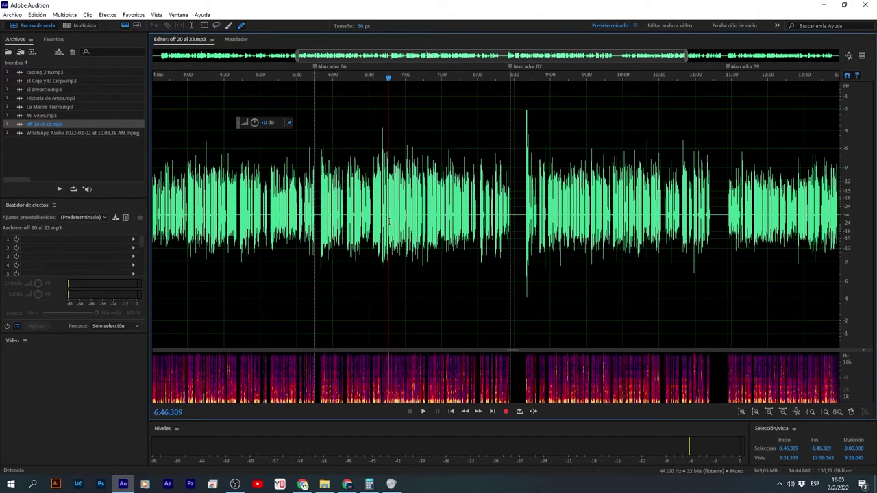
pyautogui.scroll(2, 388, 221)
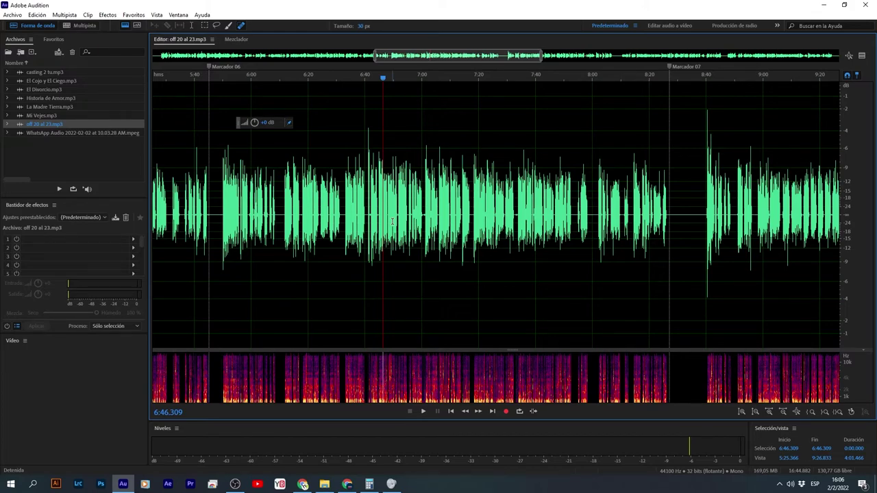
pyautogui.scroll(-5, 392, 221)
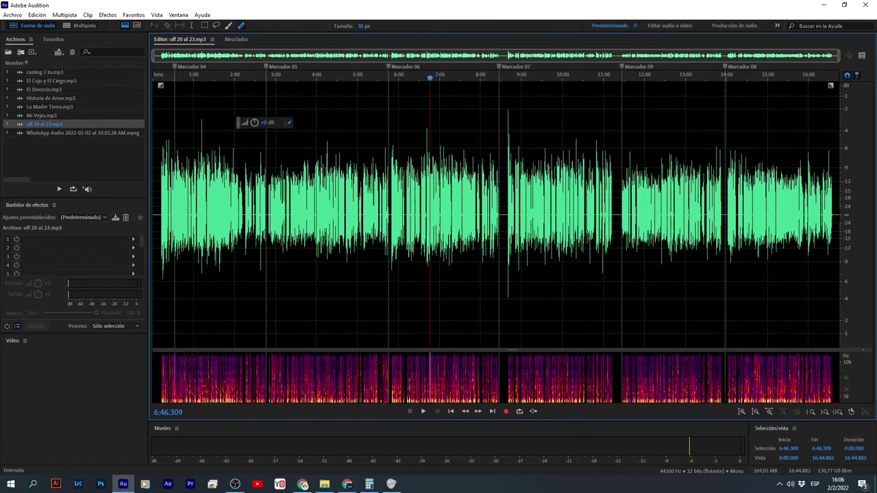
# - Open El Cojo y El Ciego.mp3 and listen from about 0:18.5 to 0:23
pyautogui.doubleClick(46, 79)
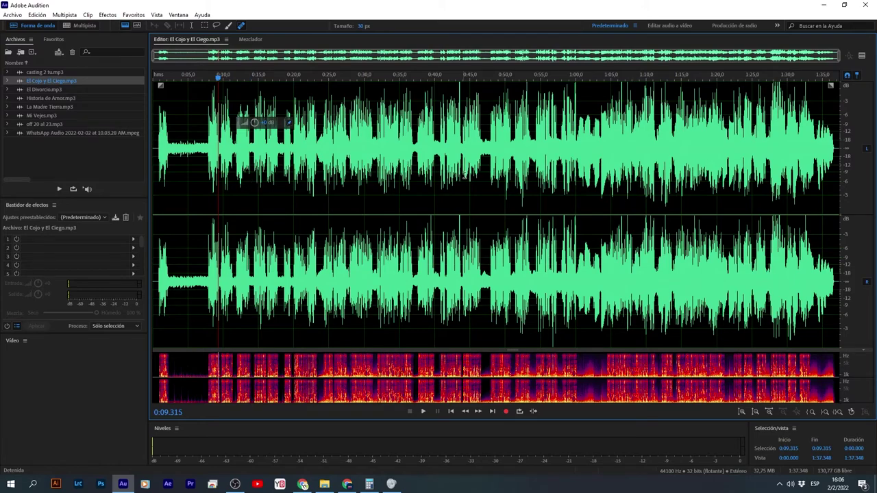
pyautogui.click(282, 168)
pyautogui.press('space')
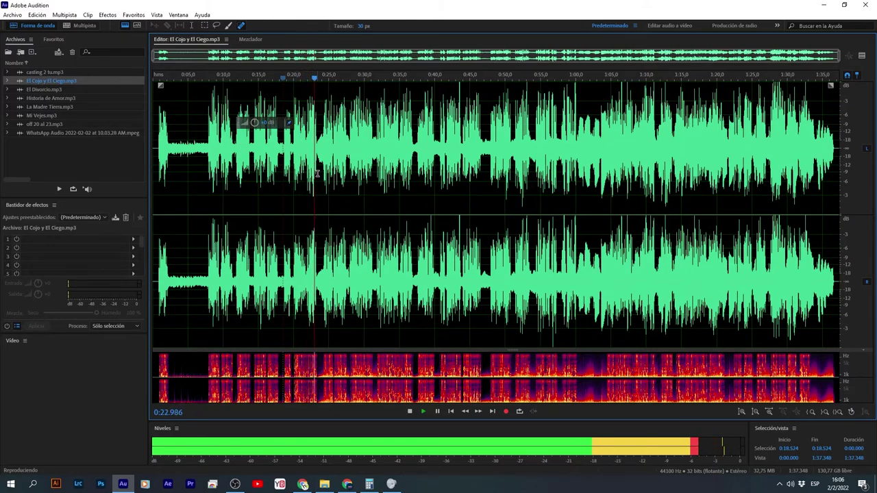
pyautogui.press('space')
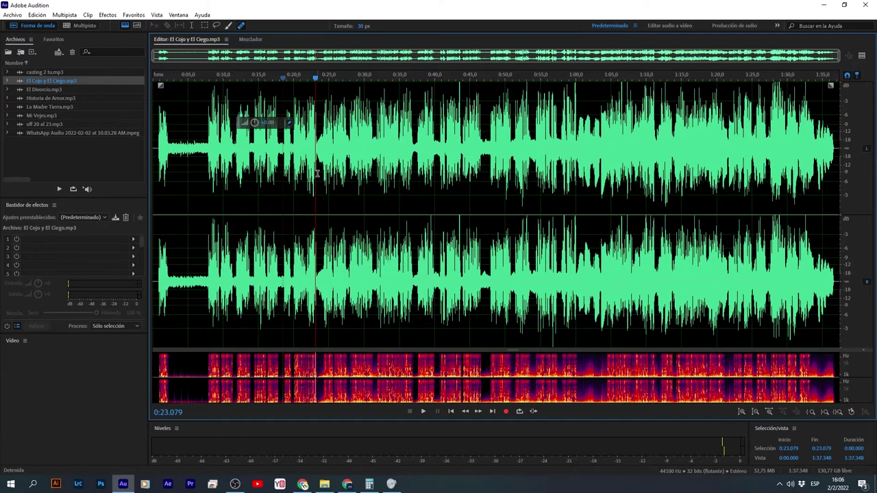
# - Play El Cojo y El Ciego.mp3 from about 0:28 to 0:31.4, and inspect the pauses near 0:37 and 0:41
pyautogui.click(356, 157)
pyautogui.press('space')
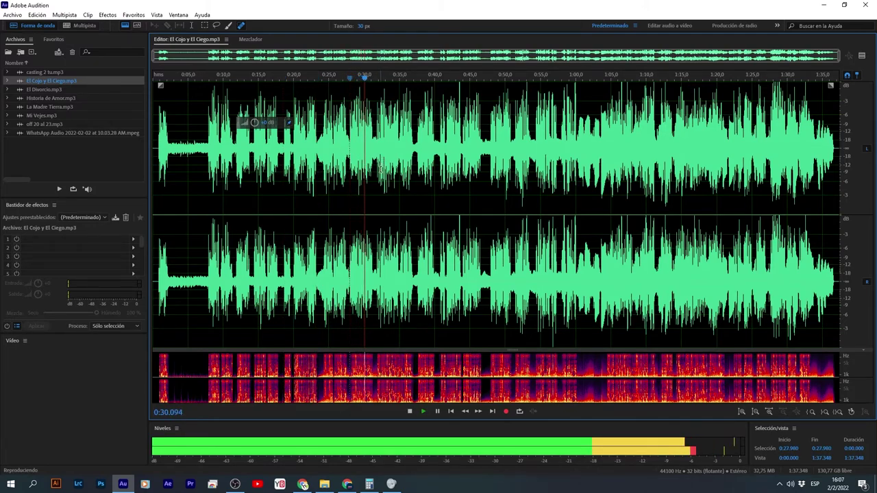
pyautogui.press('space')
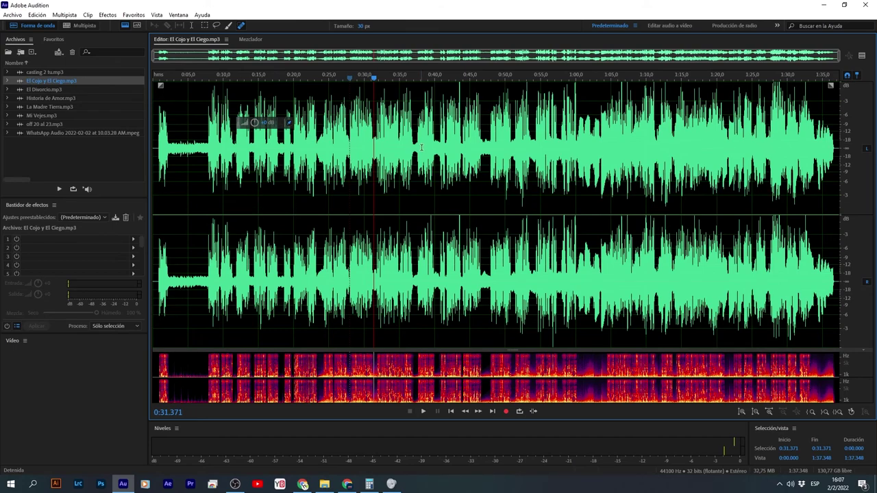
pyautogui.click(417, 196)
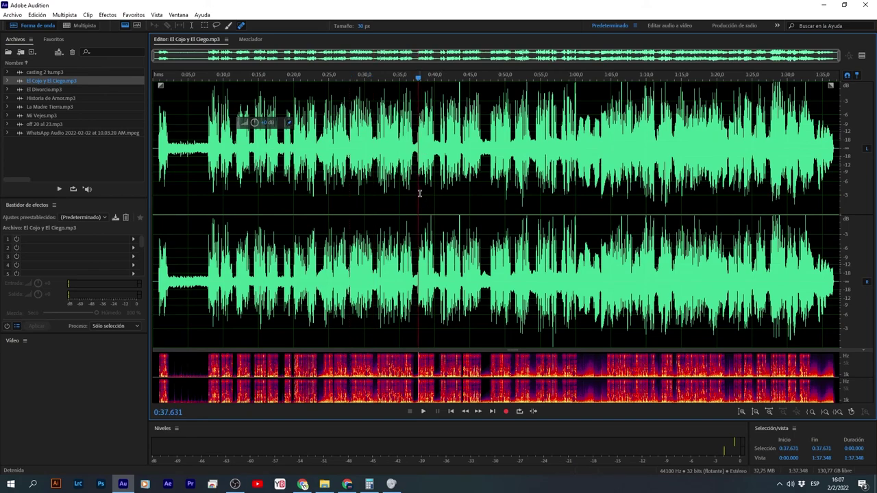
pyautogui.click(415, 195)
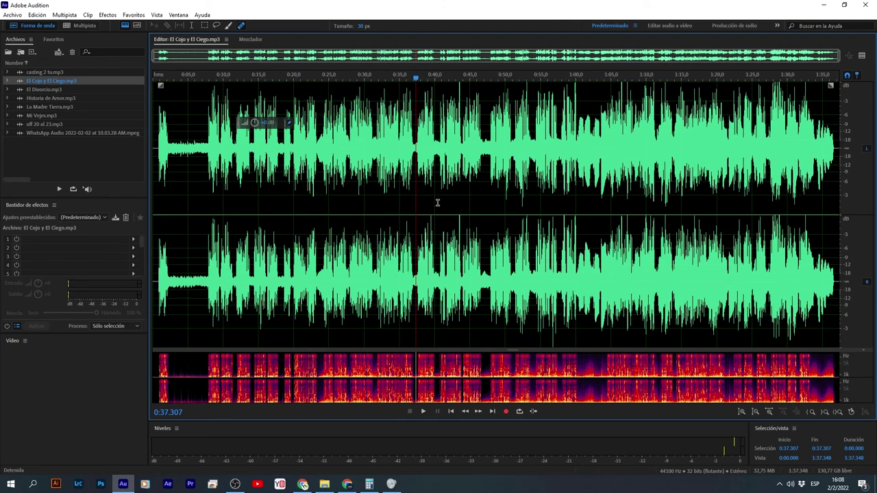
pyautogui.click(441, 192)
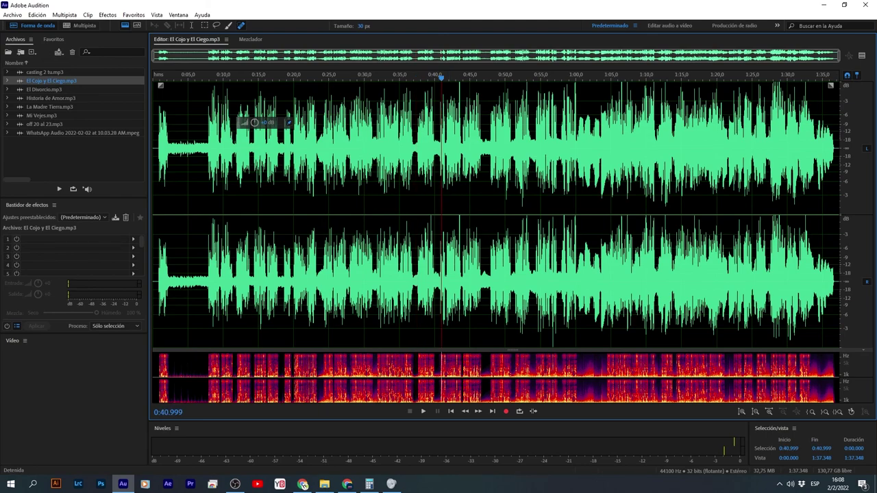